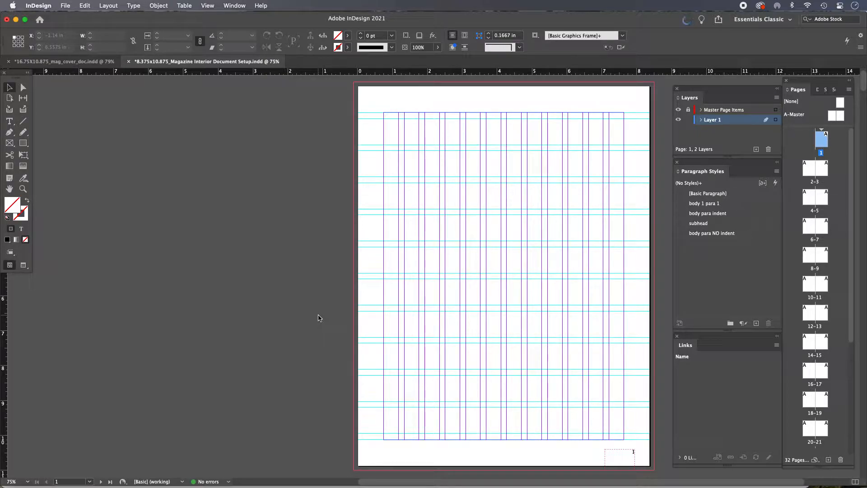
Step: Undo the removal of page 1's text frame and check the font size and leading of the paragraph below the subhead
{"action": "key", "text": "super+z"}
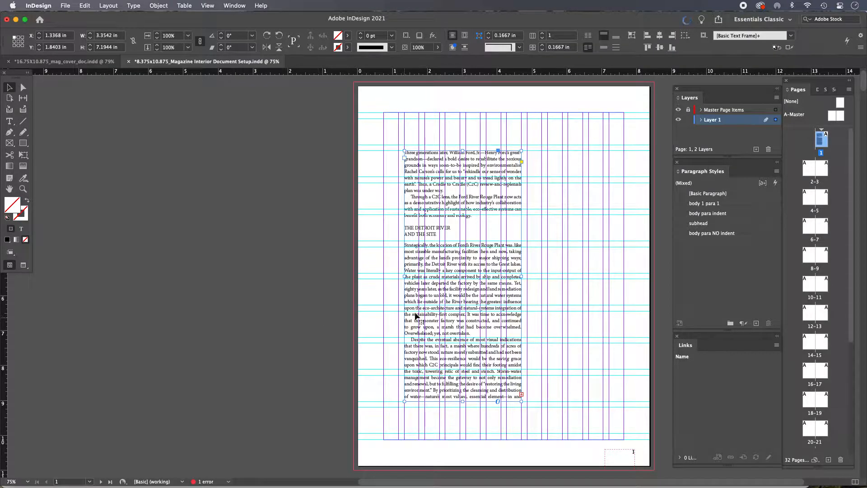
{"action": "double_click", "coordinate": [419, 247]}
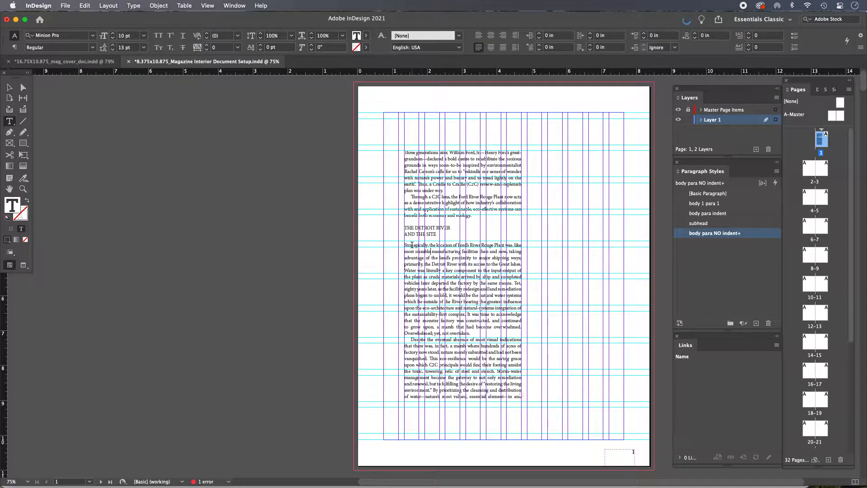
{"action": "left_click_drag", "start_coordinate": [412, 246], "coordinate": [477, 283]}
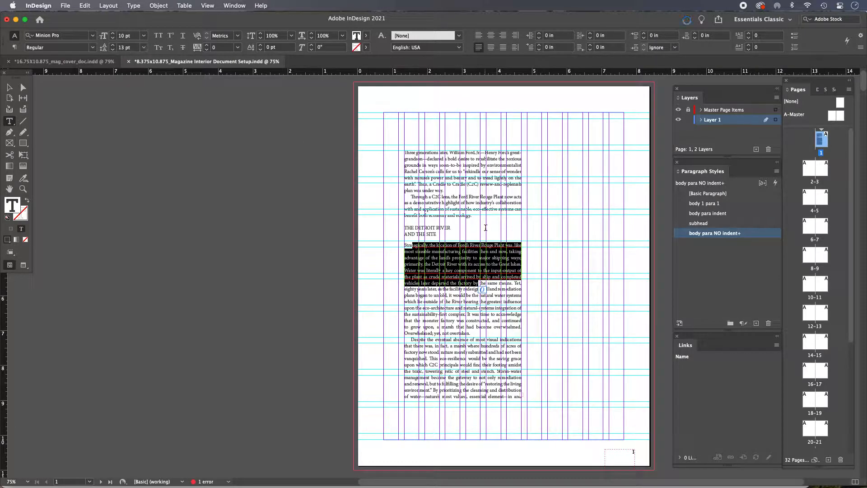
{"action": "left_click", "coordinate": [10, 88]}
{"action": "left_click", "coordinate": [299, 161]}
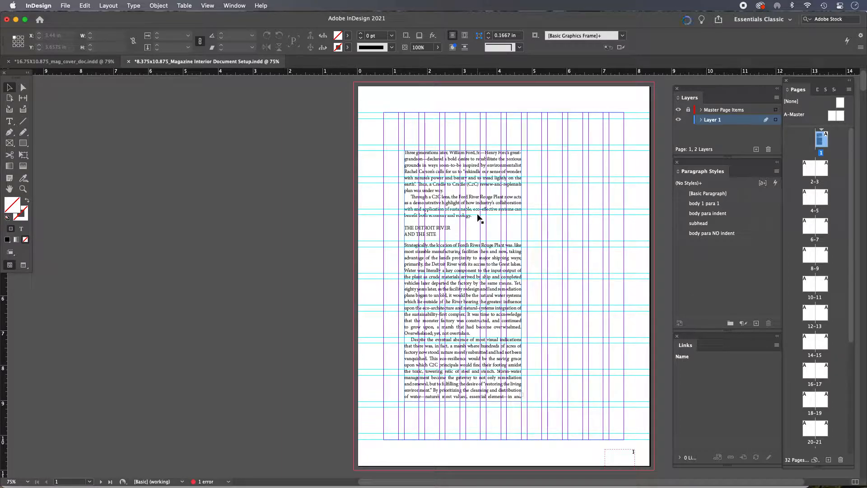
Step: Preview the page without guides, return to the normal view, and check the type size and leading of the first paragraph
{"action": "key", "text": "w"}
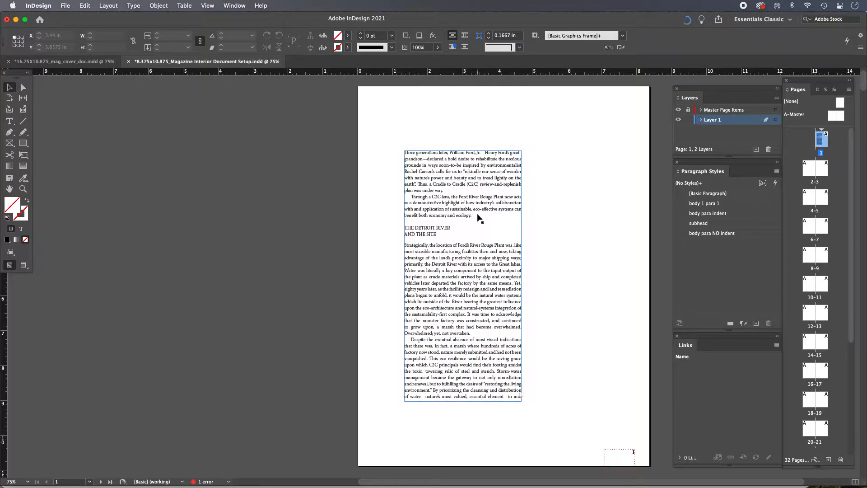
{"action": "key", "text": "w"}
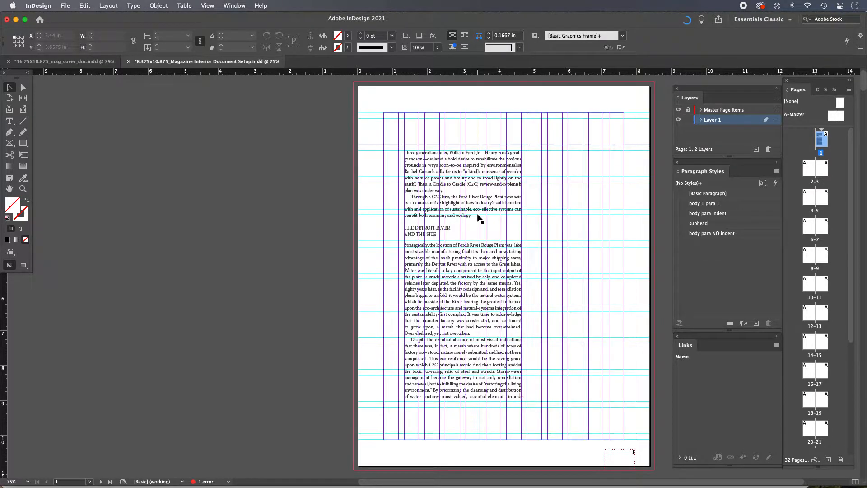
{"action": "double_click", "coordinate": [457, 180]}
{"action": "left_click_drag", "start_coordinate": [438, 165], "coordinate": [465, 178]}
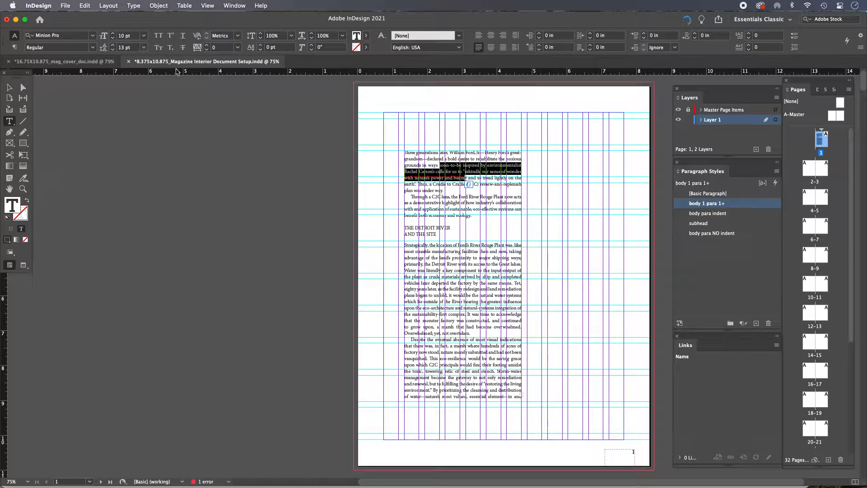
{"action": "left_click", "coordinate": [9, 87]}
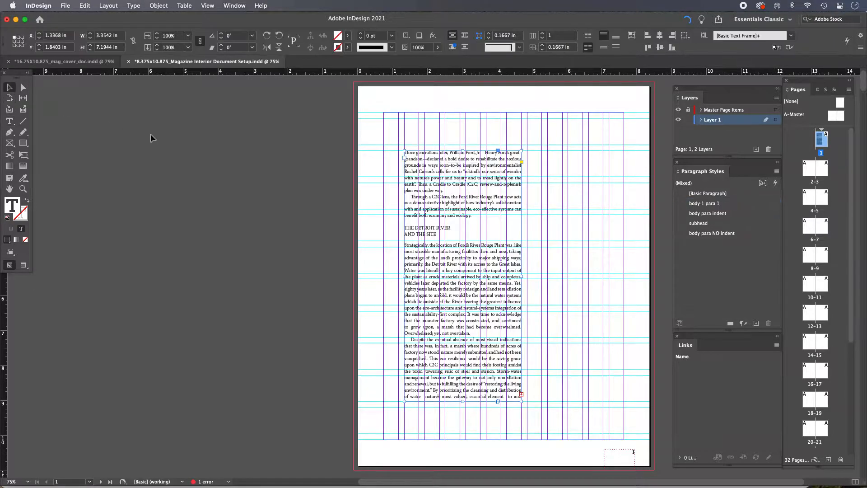
{"action": "left_click", "coordinate": [151, 133]}
Step: Set the baseline grid increment to 13 pt in the Grids preferences
{"action": "left_click", "coordinate": [39, 6]}
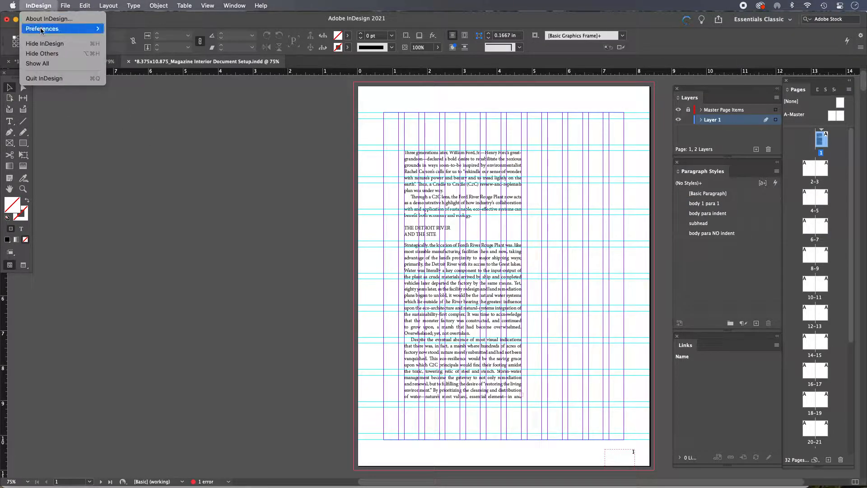
{"action": "mouse_move", "coordinate": [41, 30]}
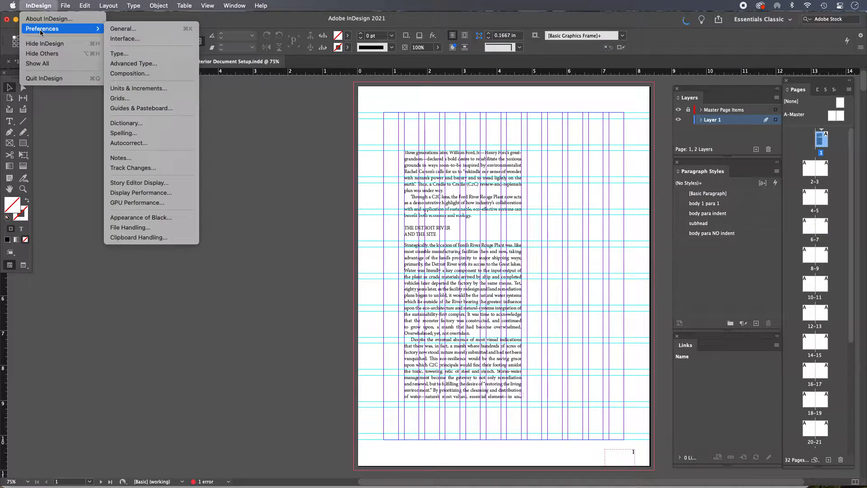
{"action": "left_click", "coordinate": [134, 100]}
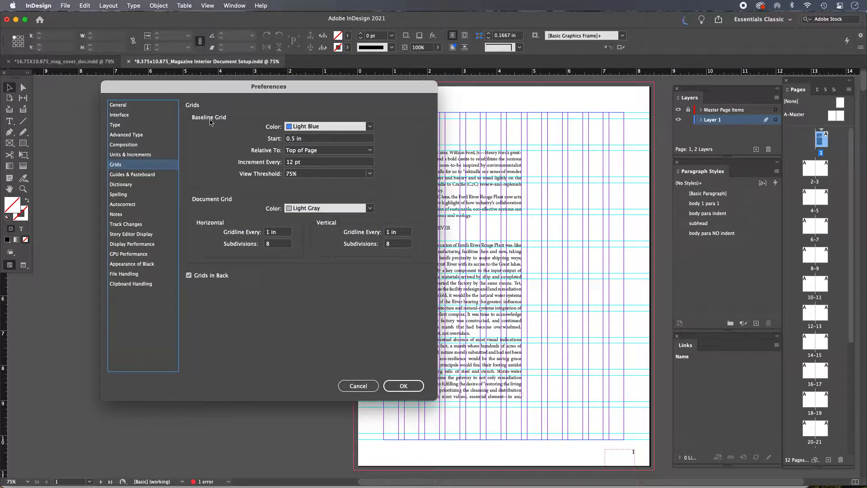
{"action": "left_click", "coordinate": [121, 106]}
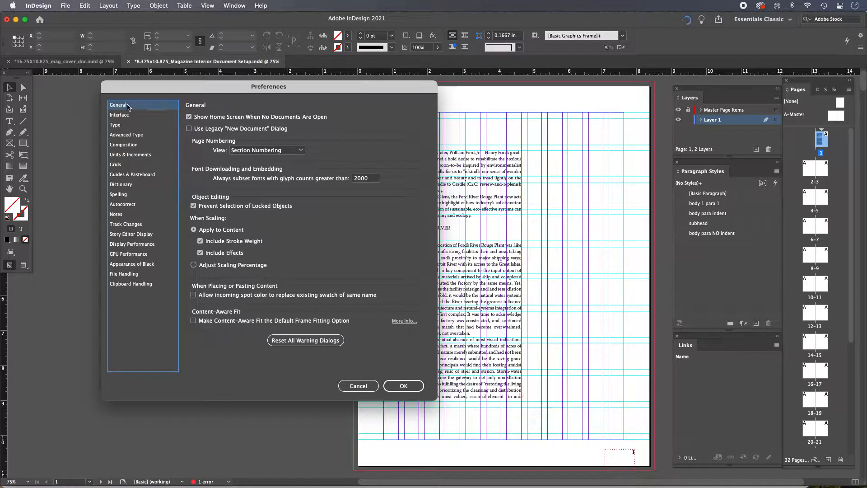
{"action": "left_click", "coordinate": [117, 167]}
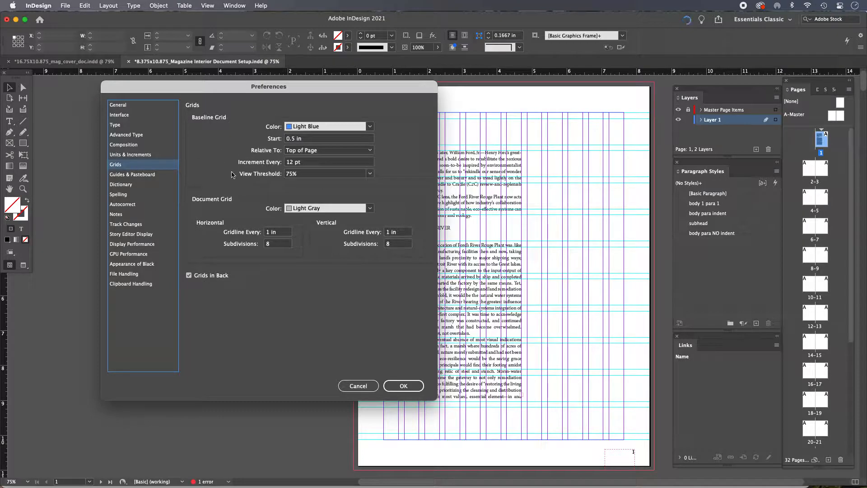
{"action": "left_click_drag", "start_coordinate": [309, 162], "coordinate": [277, 163]}
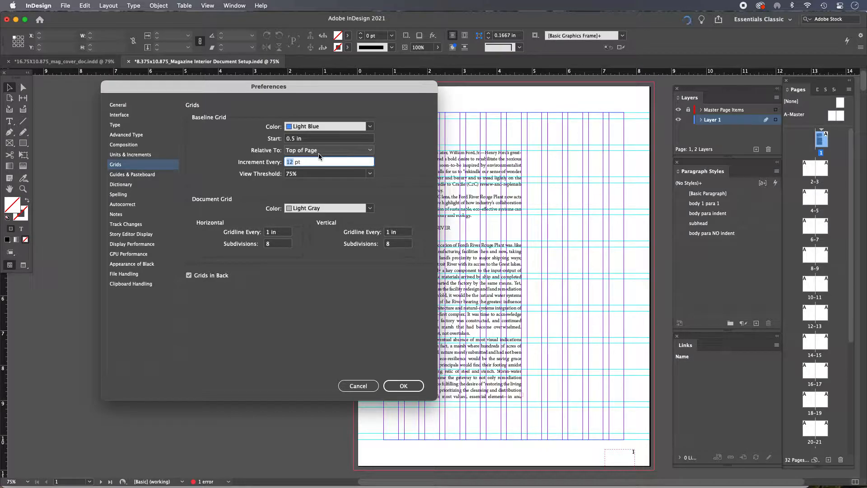
{"action": "type", "text": "13"}
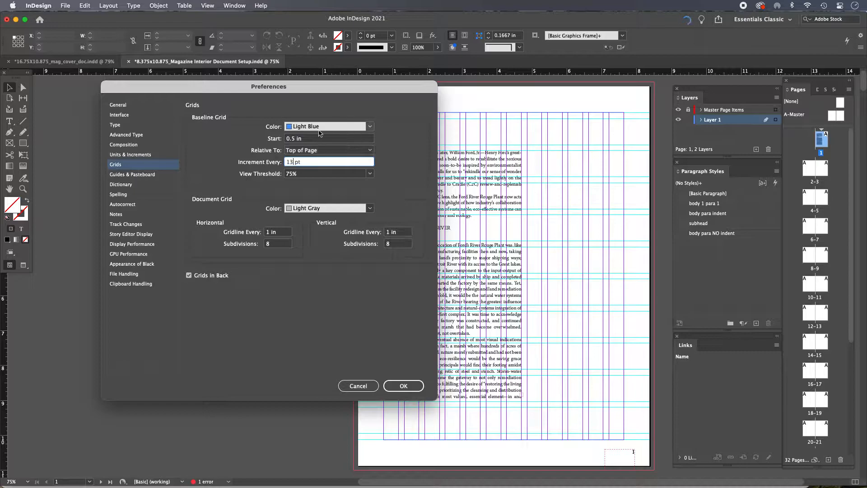
Step: Turn off Grids in Back and apply the grid preferences
{"action": "left_click_drag", "start_coordinate": [319, 90], "coordinate": [205, 94]}
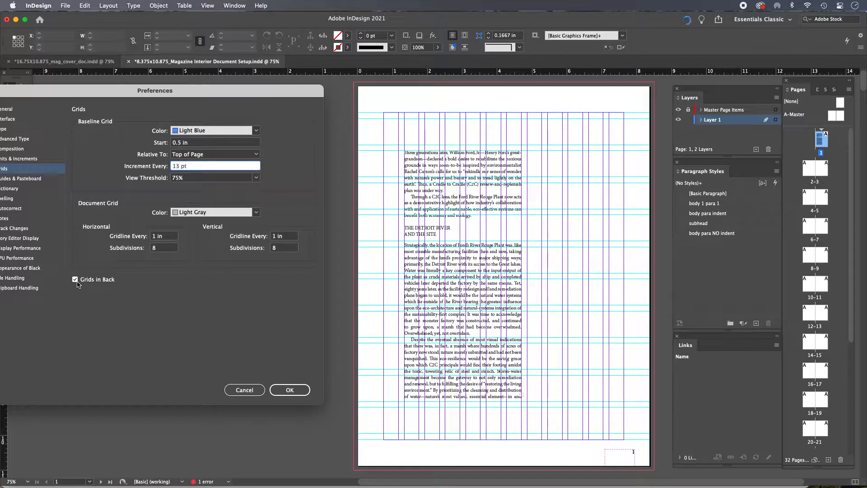
{"action": "left_click_drag", "start_coordinate": [116, 93], "coordinate": [164, 90]}
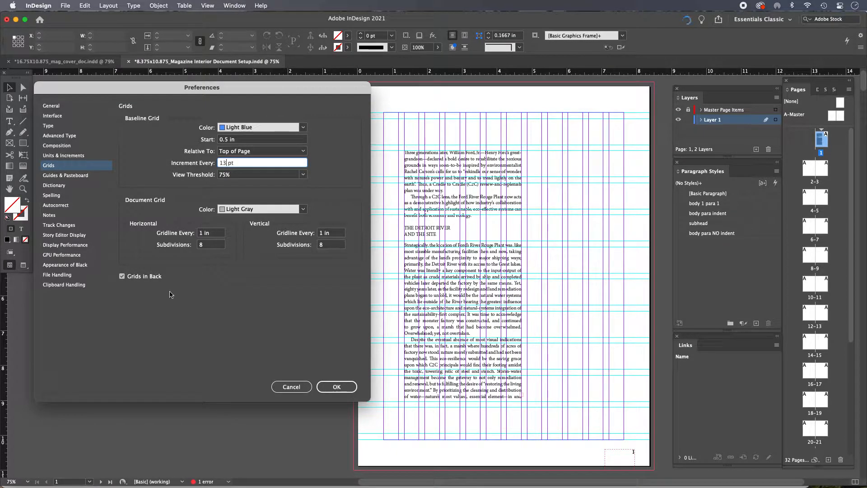
{"action": "left_click", "coordinate": [122, 276]}
{"action": "left_click", "coordinate": [343, 386]}
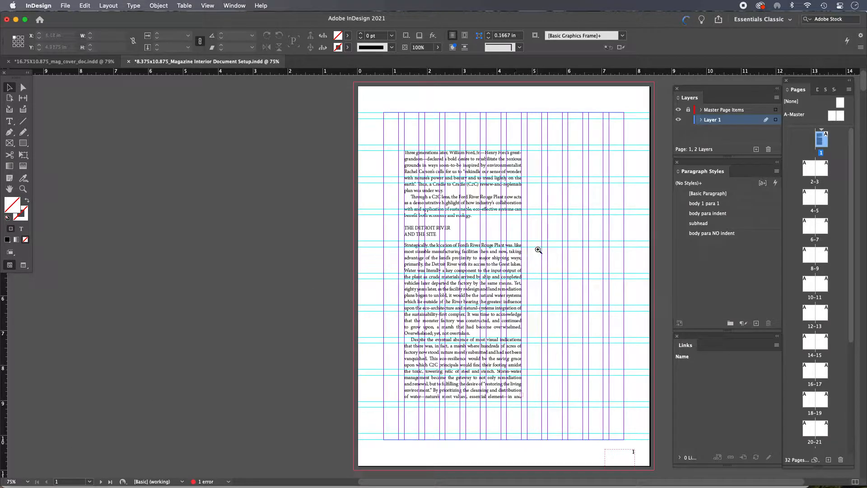
Step: Show the baseline grid on the page at 100% zoom
{"action": "key", "text": "super+equal"}
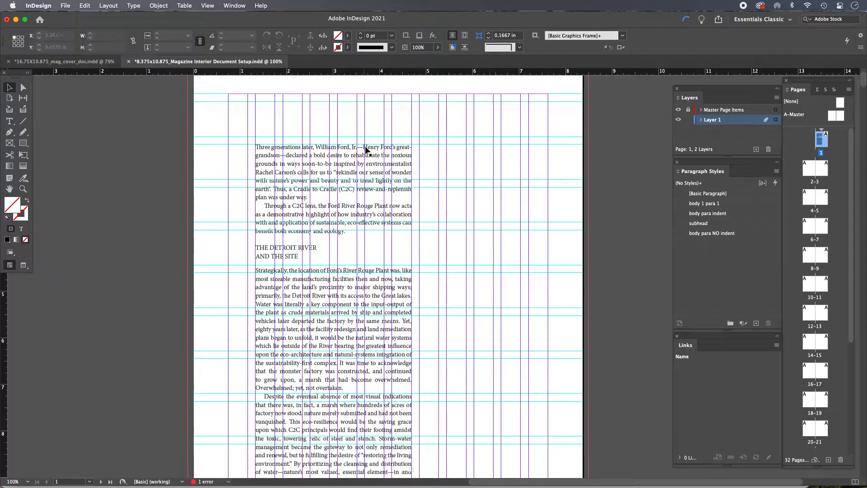
{"action": "left_click", "coordinate": [207, 5]}
{"action": "mouse_move", "coordinate": [225, 204]}
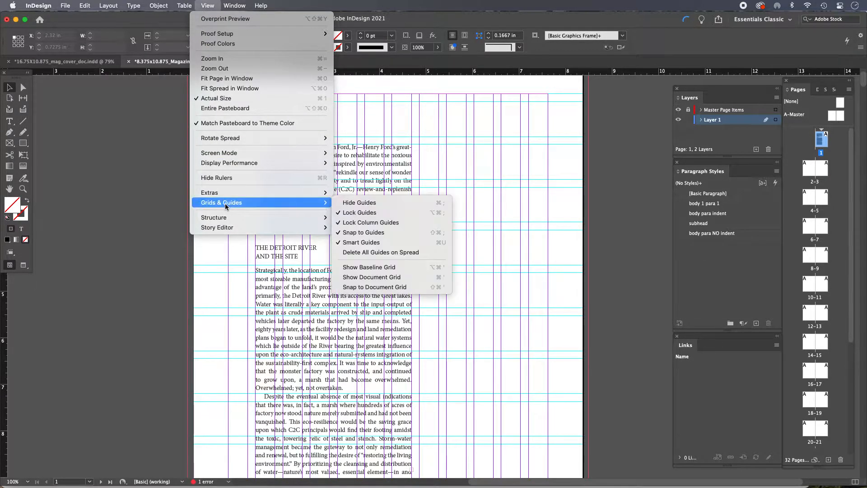
{"action": "left_click", "coordinate": [387, 267]}
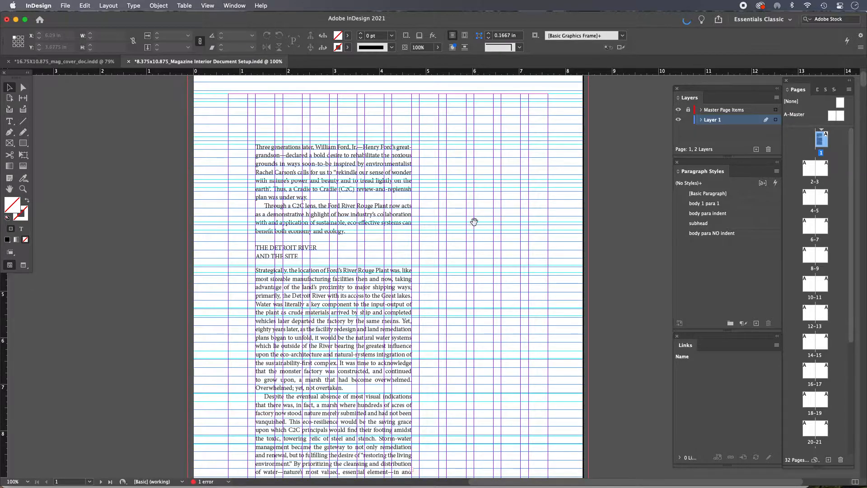
Step: Compare how the baseline grid displays at 50% and 100% zoom
{"action": "scroll", "coordinate": [481, 234], "scroll_direction": "up", "scroll_amount": 2}
{"action": "scroll", "coordinate": [481, 234], "scroll_direction": "left", "scroll_amount": 1}
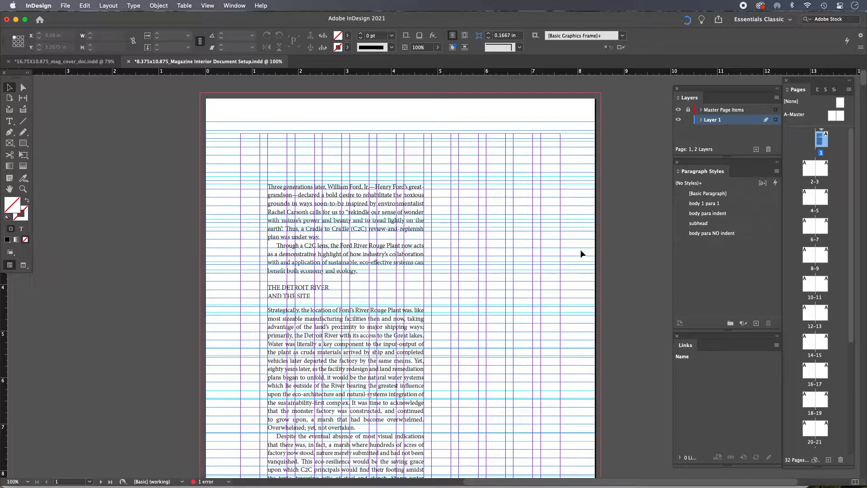
{"action": "left_click", "coordinate": [449, 265], "text": "alt+super"}
{"action": "left_click", "coordinate": [450, 267], "text": "alt+super"}
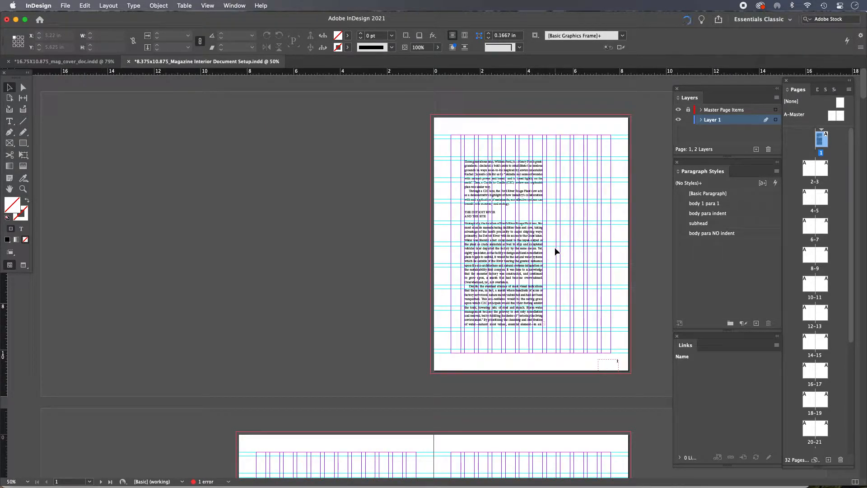
{"action": "left_click", "coordinate": [571, 246], "text": "super"}
{"action": "left_click", "coordinate": [572, 246], "text": "super"}
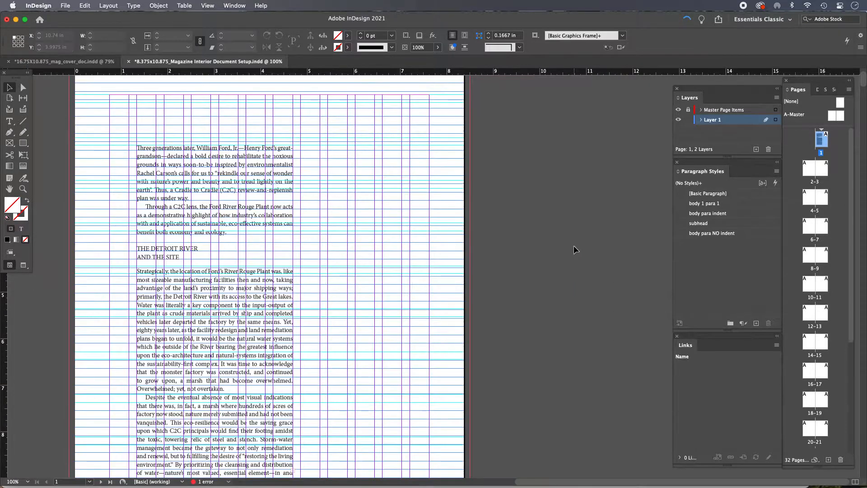
Step: Hide the guides to examine the text against the baseline grid alone, and show the guides again
{"action": "key", "text": "super+semicolon"}
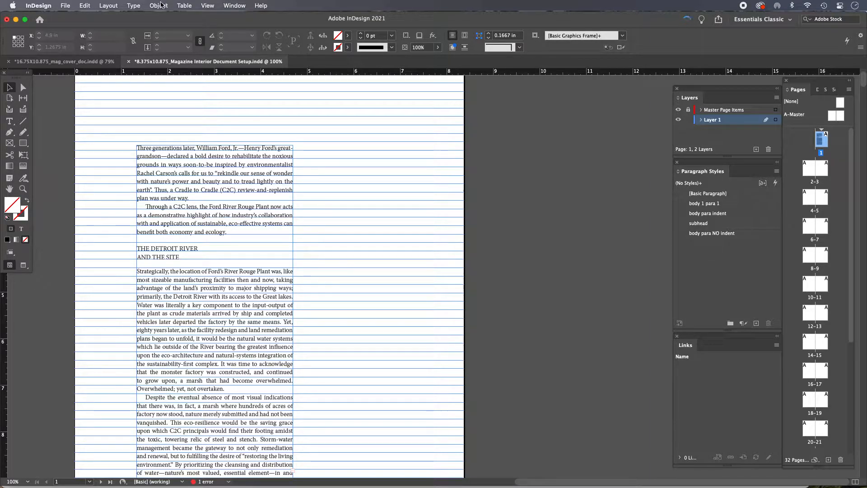
{"action": "left_click", "coordinate": [207, 6]}
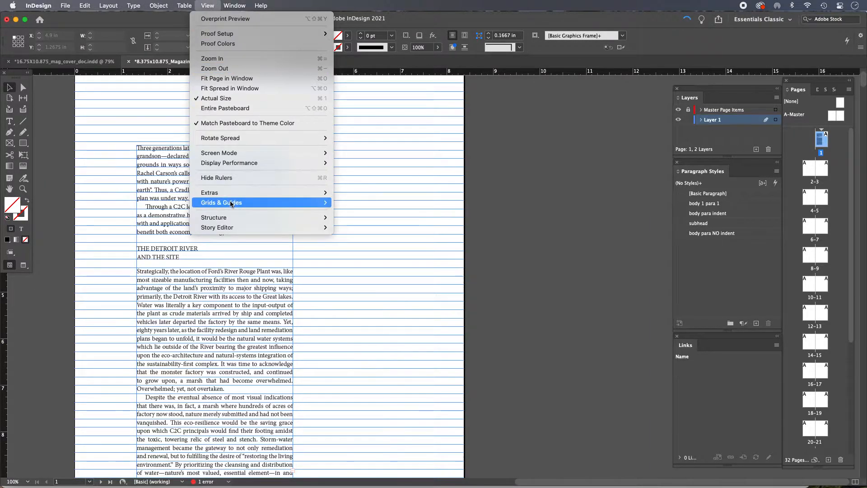
{"action": "mouse_move", "coordinate": [229, 203]}
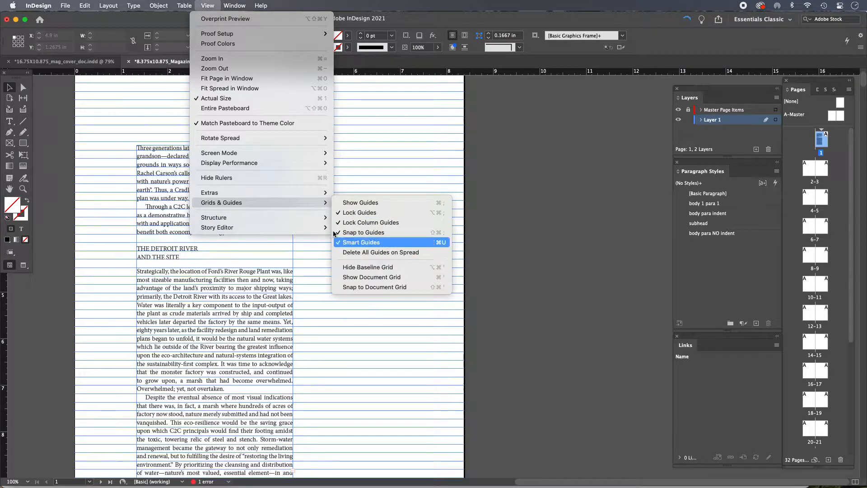
{"action": "left_click", "coordinate": [204, 4]}
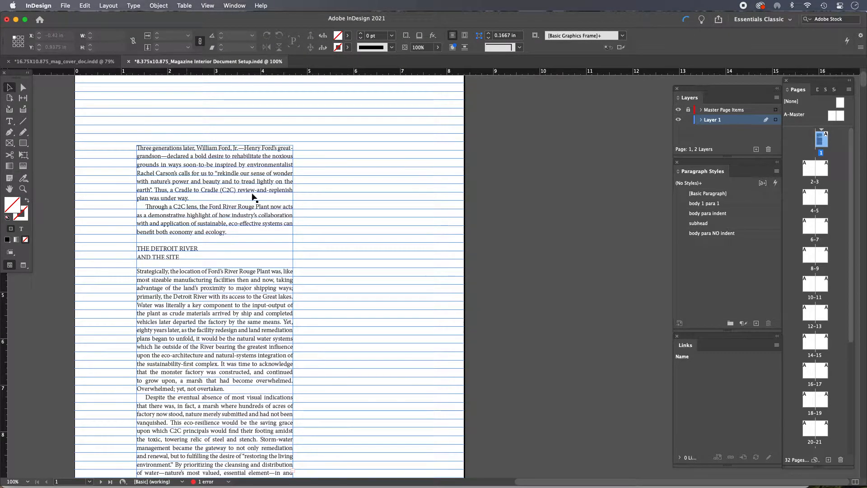
{"action": "scroll", "coordinate": [377, 188], "scroll_direction": "left", "scroll_amount": 10}
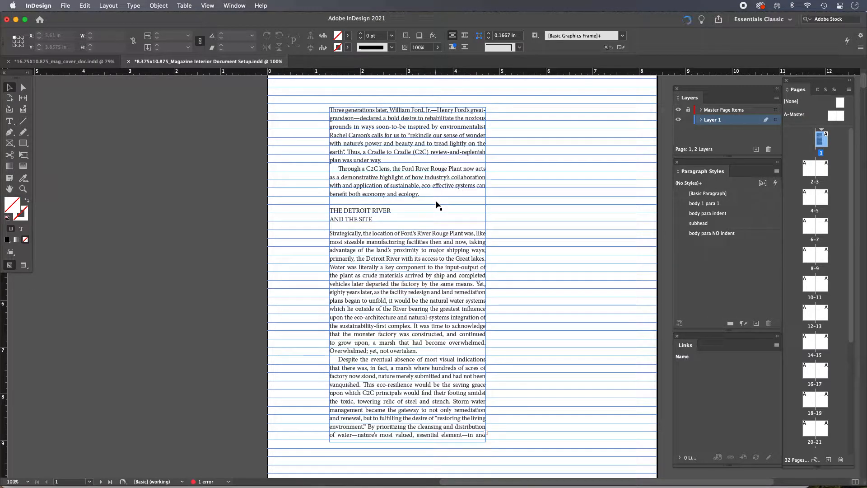
{"action": "key", "text": "super+apostrophe"}
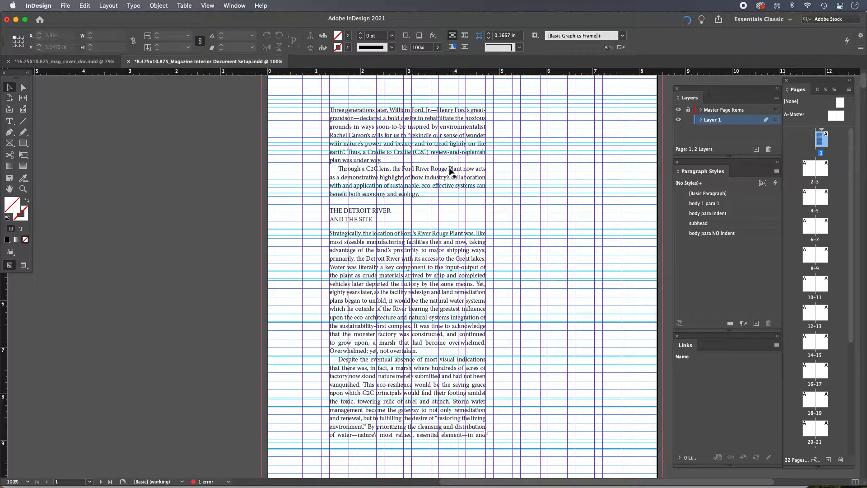
Step: Select all the text in page 1's text frame and align it to the baseline grid
{"action": "left_click", "coordinate": [448, 175]}
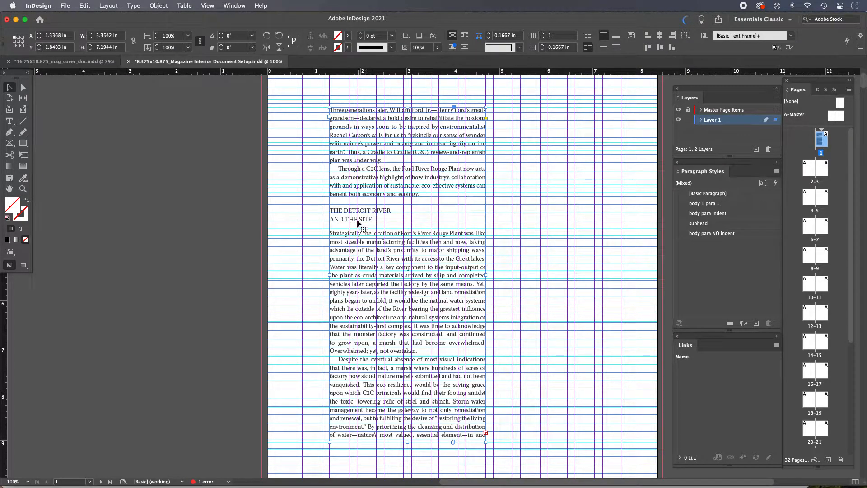
{"action": "double_click", "coordinate": [416, 177]}
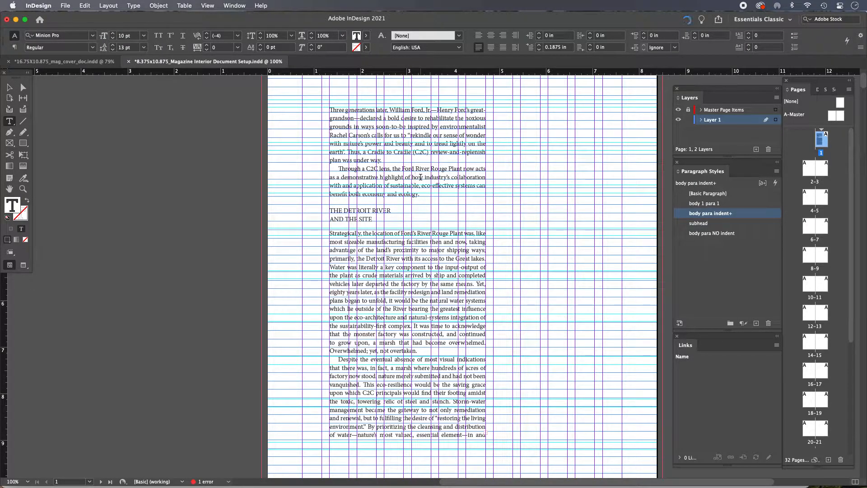
{"action": "key", "text": "Escape"}
{"action": "key", "text": "super+a"}
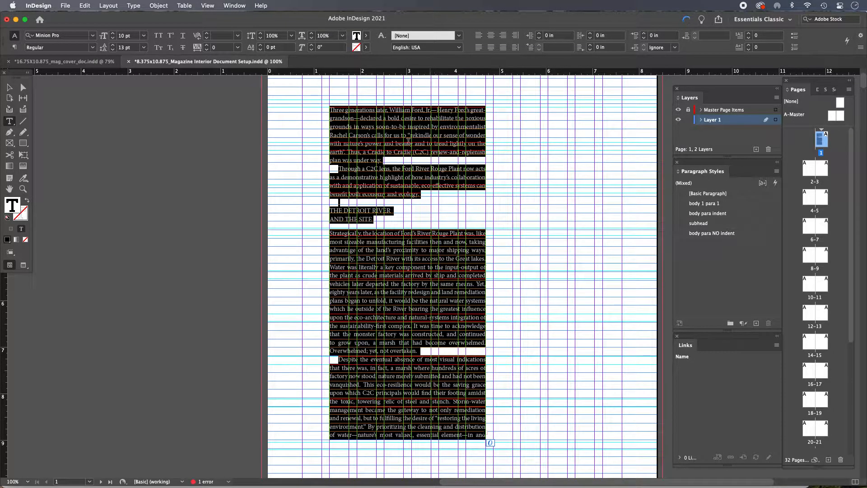
{"action": "left_click", "coordinate": [14, 47]}
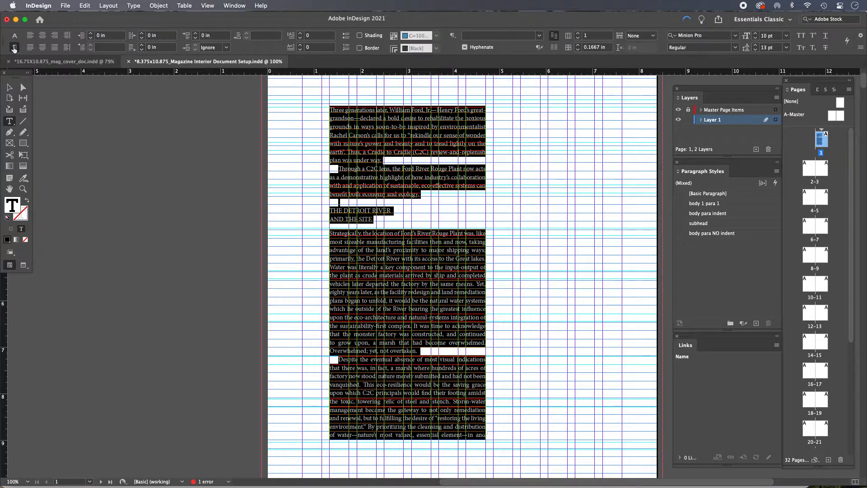
{"action": "left_click", "coordinate": [554, 48]}
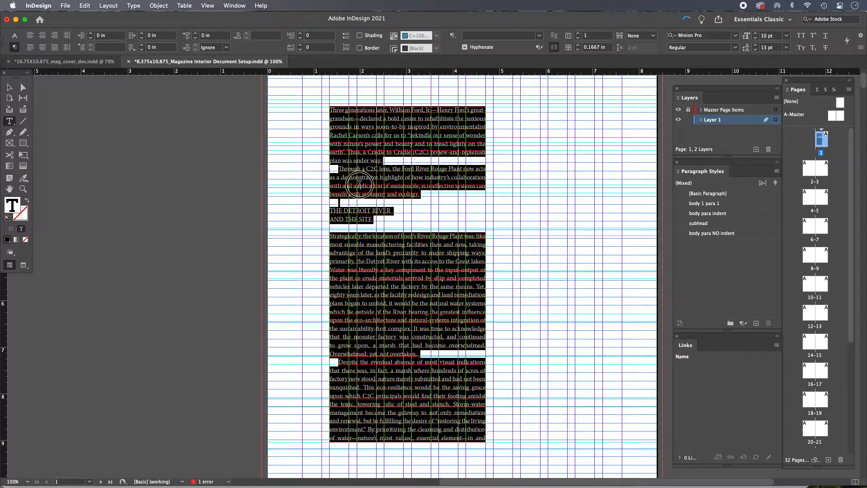
Step: Select the passage spanning the THE DETROIT RIVER AND THE SITE subhead and inspect its character formatting
{"action": "left_click", "coordinate": [359, 184]}
{"action": "left_click_drag", "start_coordinate": [347, 194], "coordinate": [372, 244]}
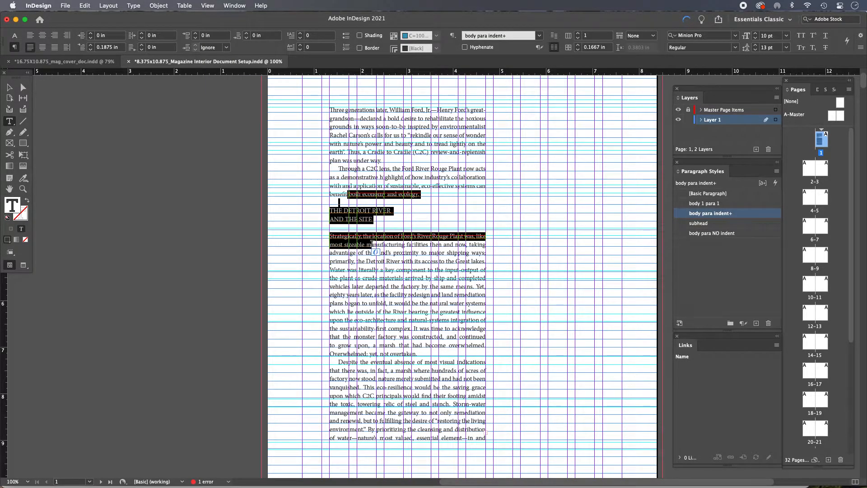
{"action": "left_click", "coordinate": [14, 36]}
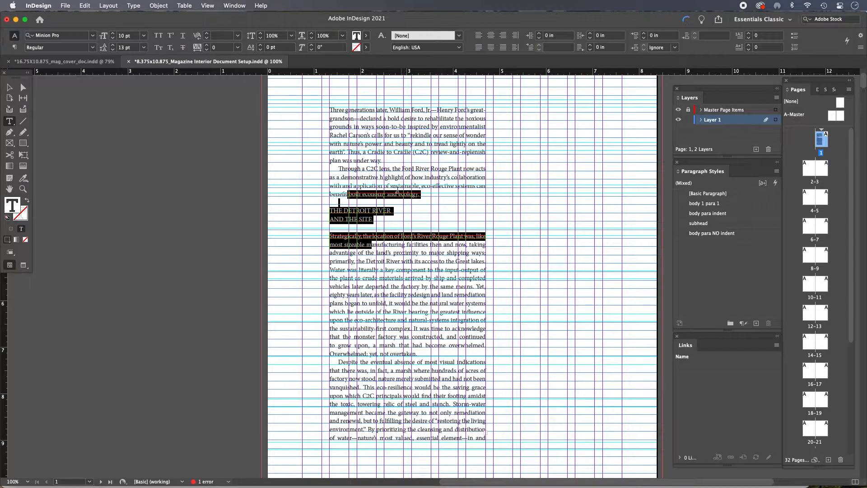
{"action": "left_click", "coordinate": [396, 179]}
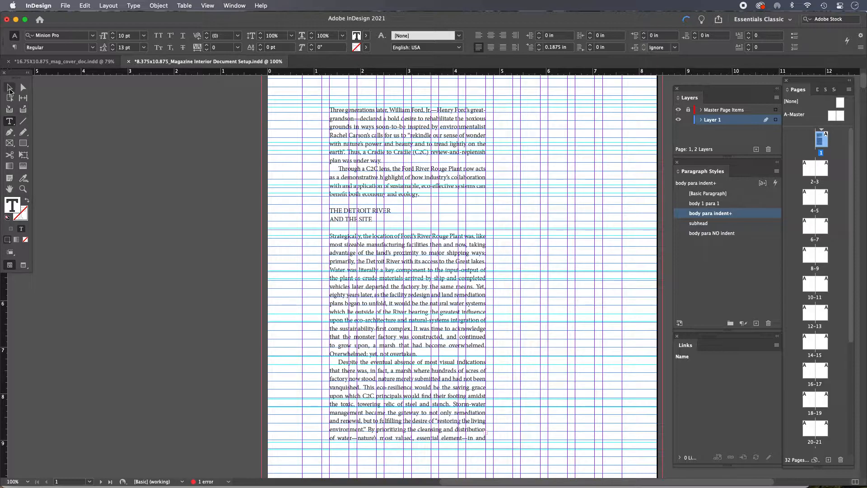
Step: Select page 1's text frame as an object and hide the baseline grid, keeping the guides visible
{"action": "key", "text": "Escape"}
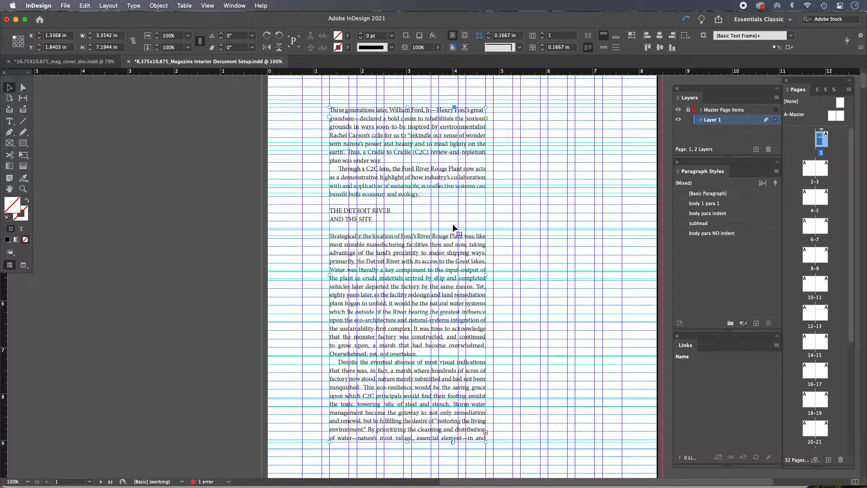
{"action": "left_click_drag", "start_coordinate": [457, 179], "coordinate": [391, 228]}
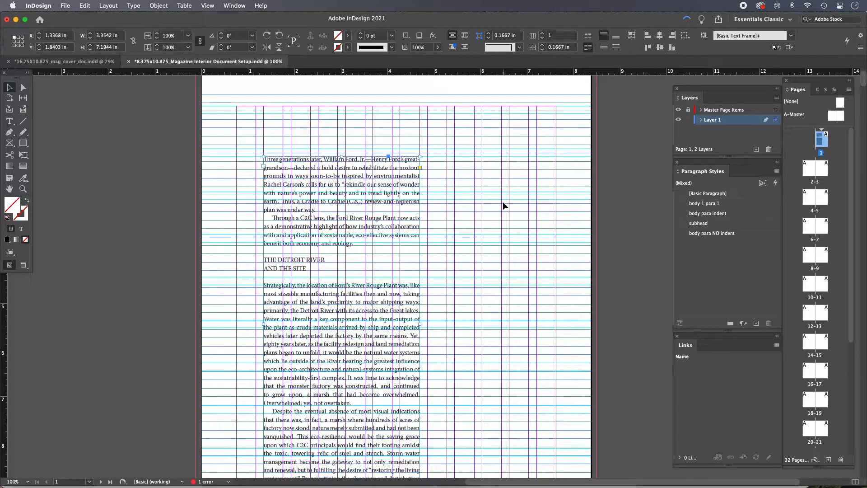
{"action": "left_click", "coordinate": [204, 6]}
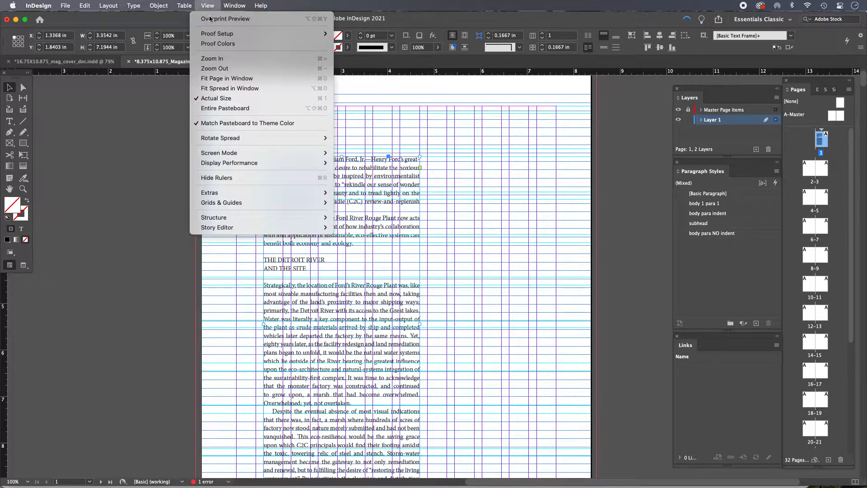
{"action": "mouse_move", "coordinate": [244, 205]}
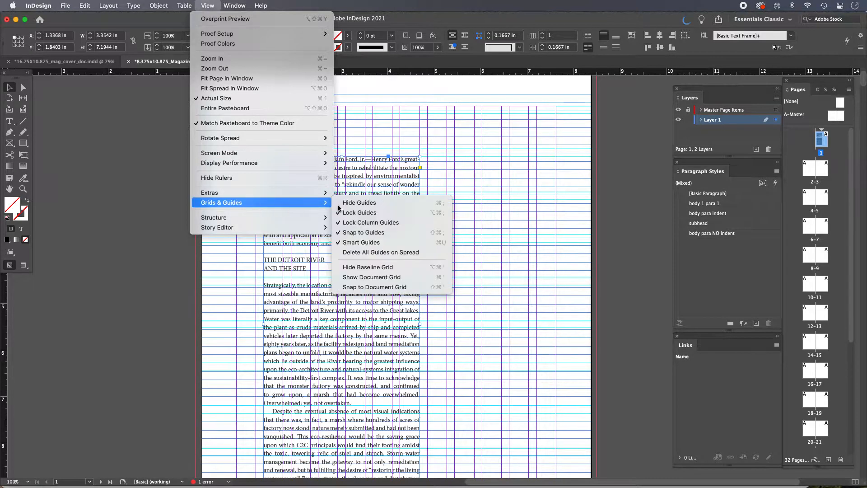
{"action": "left_click", "coordinate": [379, 267]}
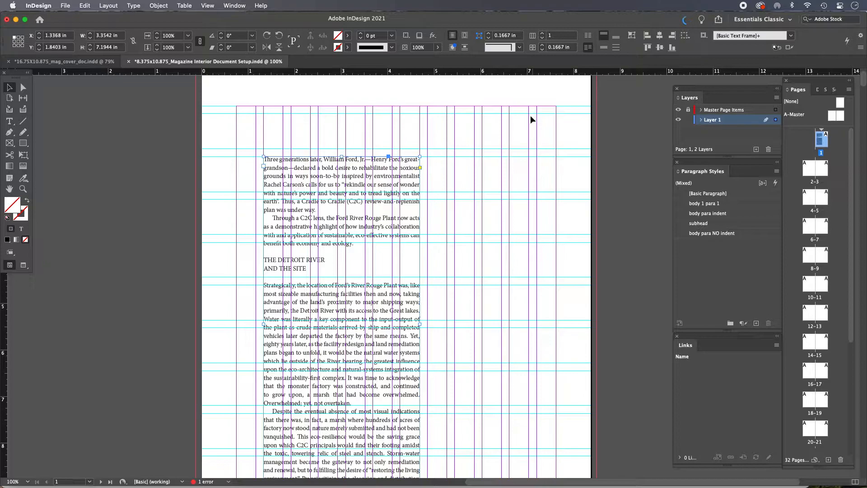
{"action": "left_click", "coordinate": [23, 142]}
{"action": "double_click", "coordinate": [11, 206]}
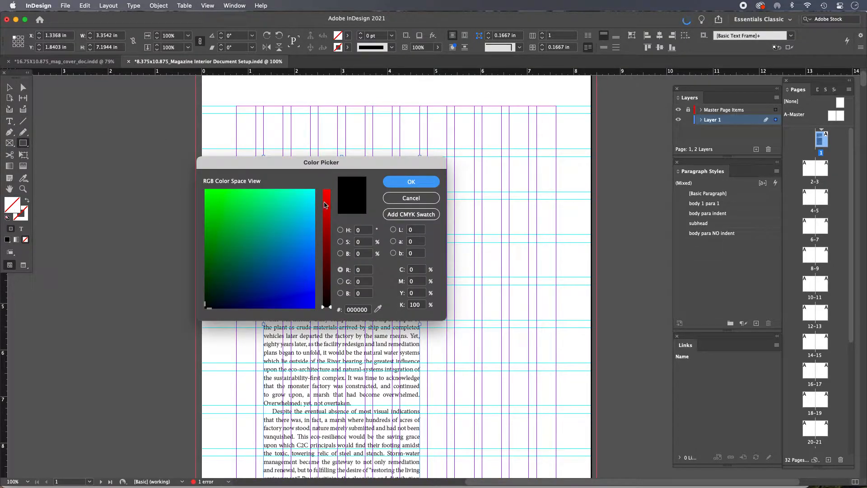
{"action": "left_click", "coordinate": [324, 204]}
{"action": "left_click", "coordinate": [411, 182]}
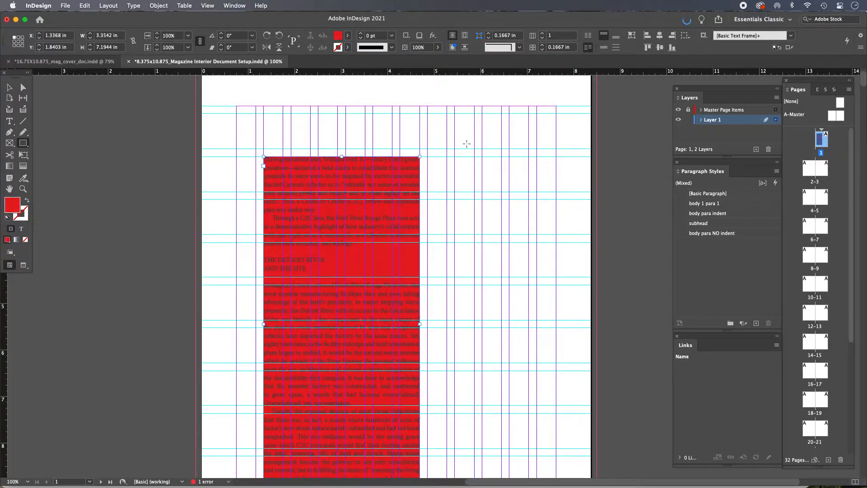
{"action": "key", "text": "super+z"}
{"action": "left_click", "coordinate": [9, 87]}
{"action": "left_click", "coordinate": [70, 120]}
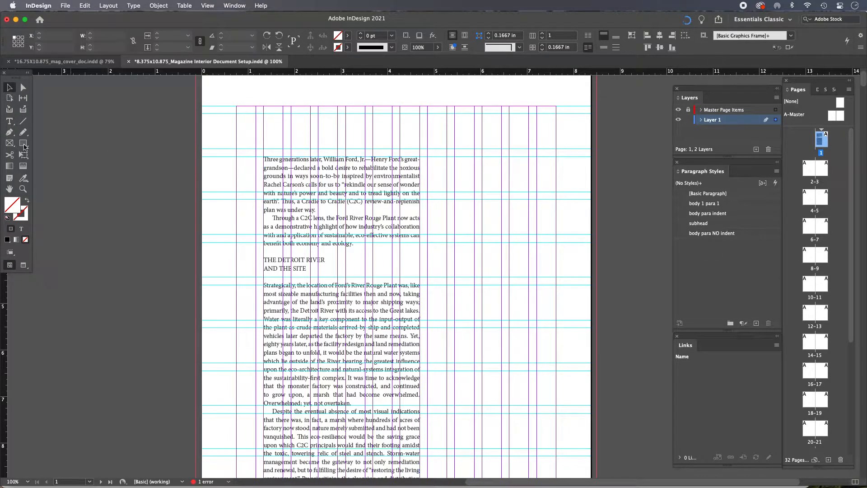
Step: Draw a rectangle about 0.17 in wide and 4.47 in tall in a vertical gutter beside the text and fill it with C=0 M=100 Y=0 K=0
{"action": "left_click", "coordinate": [23, 143]}
{"action": "left_click_drag", "start_coordinate": [502, 107], "coordinate": [509, 313]}
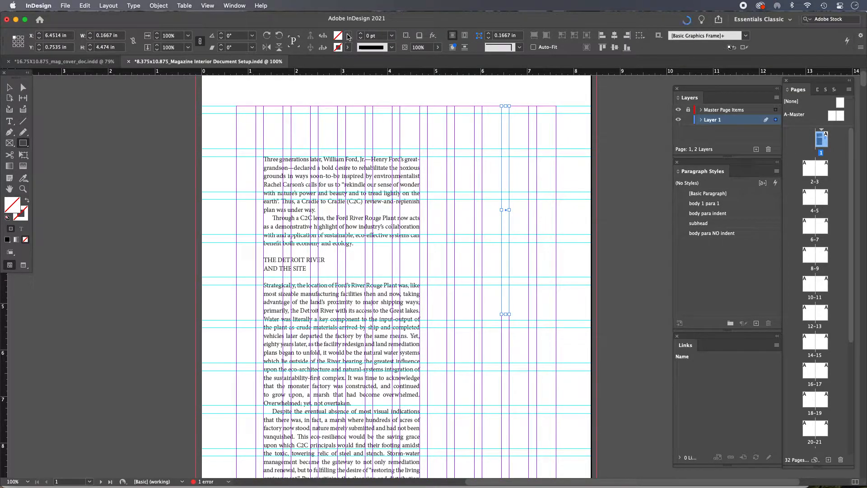
{"action": "left_click", "coordinate": [348, 35]}
{"action": "left_click", "coordinate": [260, 113]}
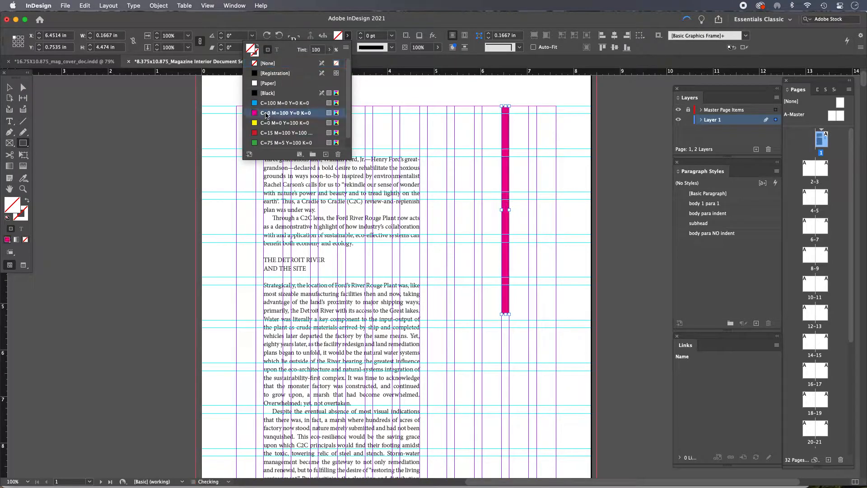
{"action": "key", "text": "Escape"}
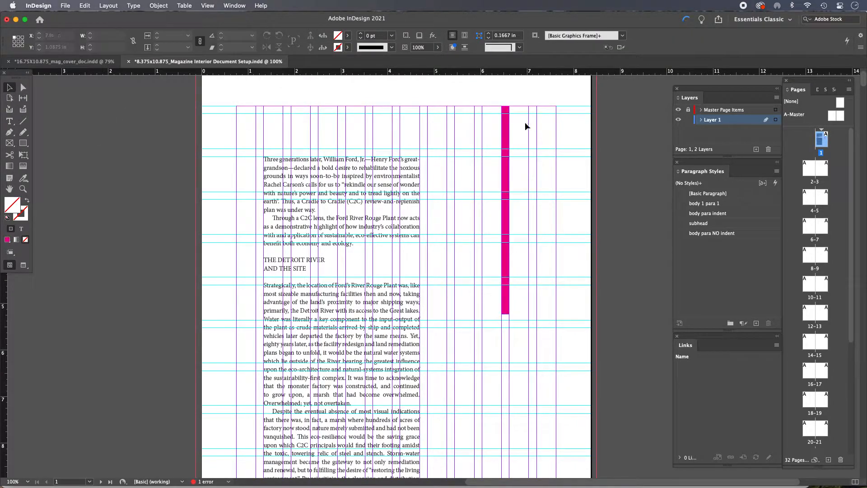
Step: Move the magenta bar one column gutter toward the text, rotate it to -90°, and fit it into the horizontal gutter above the text
{"action": "left_click_drag", "start_coordinate": [507, 130], "coordinate": [478, 131]}
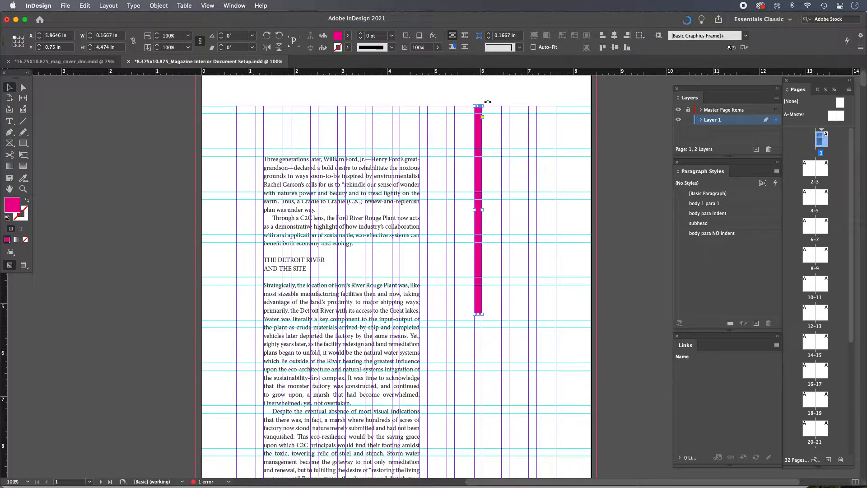
{"action": "left_click_drag", "start_coordinate": [472, 104], "coordinate": [583, 209]}
{"action": "left_click_drag", "start_coordinate": [449, 201], "coordinate": [483, 156]}
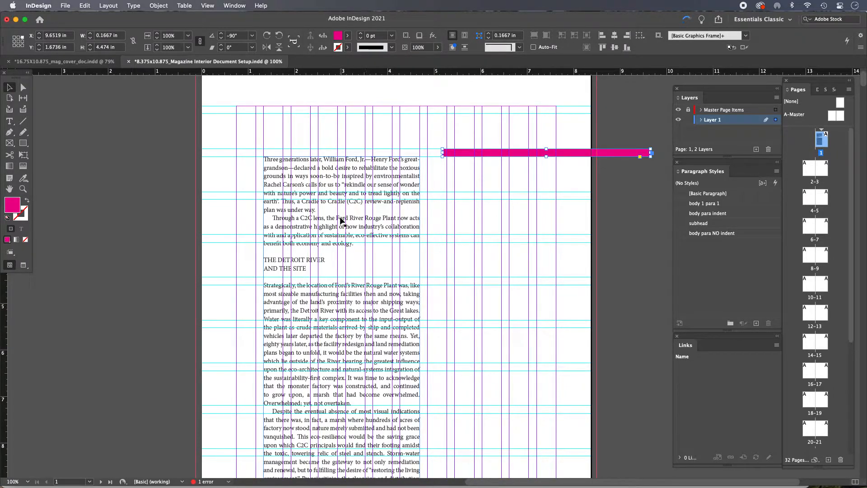
Step: Move the text frame's upper-left corner to the outer corner of the gutter intersection and return it to X 1.3368 in, Y 1.8403 in
{"action": "left_click_drag", "start_coordinate": [246, 139], "coordinate": [368, 250]}
{"action": "left_click_drag", "start_coordinate": [319, 150], "coordinate": [285, 130]}
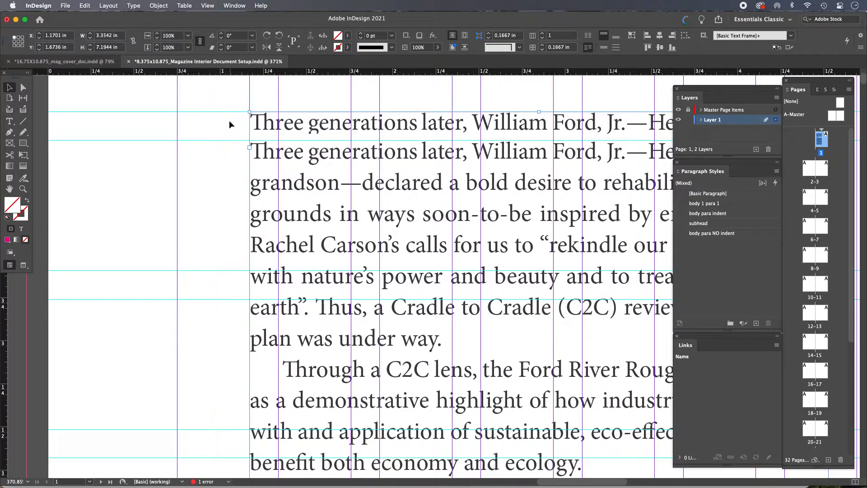
{"action": "left_click", "coordinate": [251, 126]}
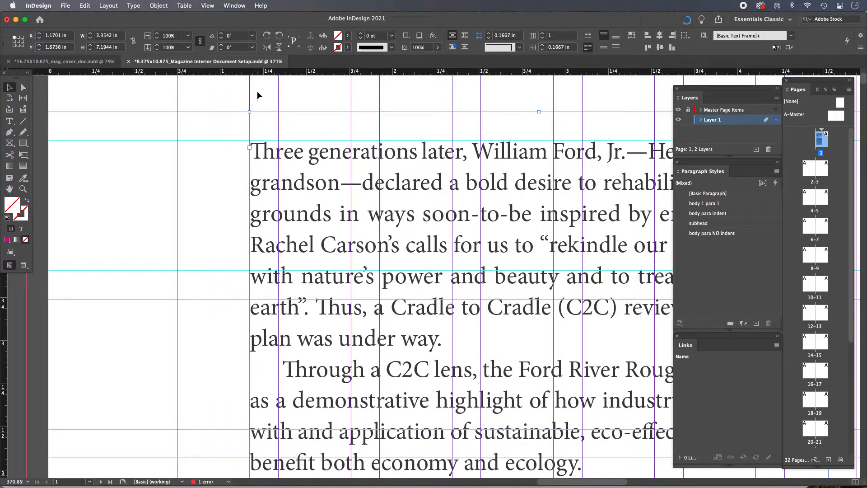
{"action": "left_click_drag", "start_coordinate": [269, 155], "coordinate": [324, 180]}
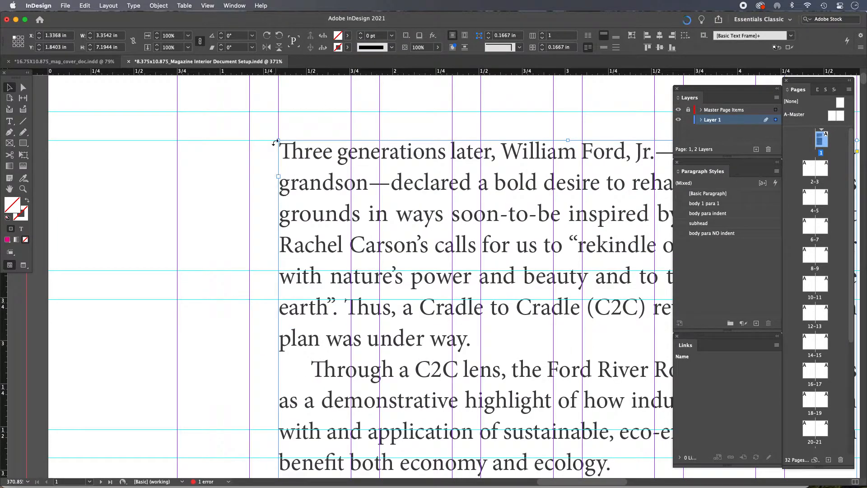
Step: Widen the text frame across the adjacent gutter to 3.5208 in and bring its edge back to a width of 3.3542 in
{"action": "key", "text": "super+minus"}
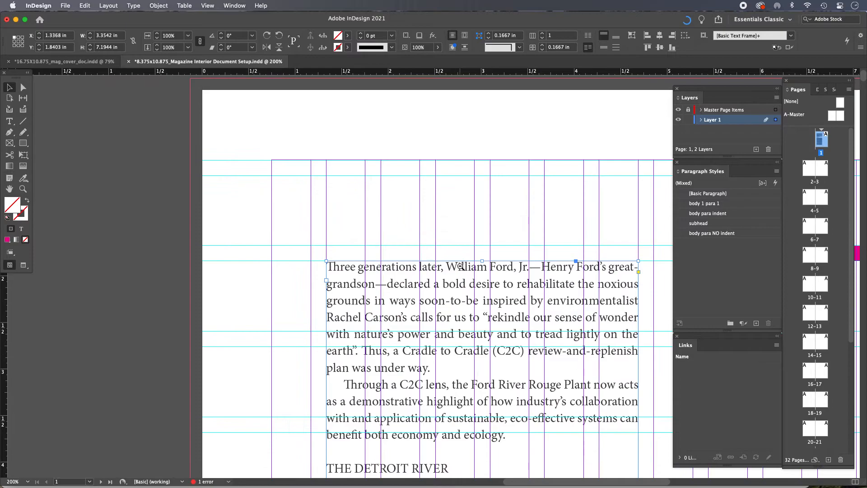
{"action": "left_click", "coordinate": [460, 267], "text": "alt+super"}
{"action": "left_click_drag", "start_coordinate": [487, 309], "coordinate": [366, 174]}
{"action": "left_click_drag", "start_coordinate": [402, 263], "coordinate": [395, 200]}
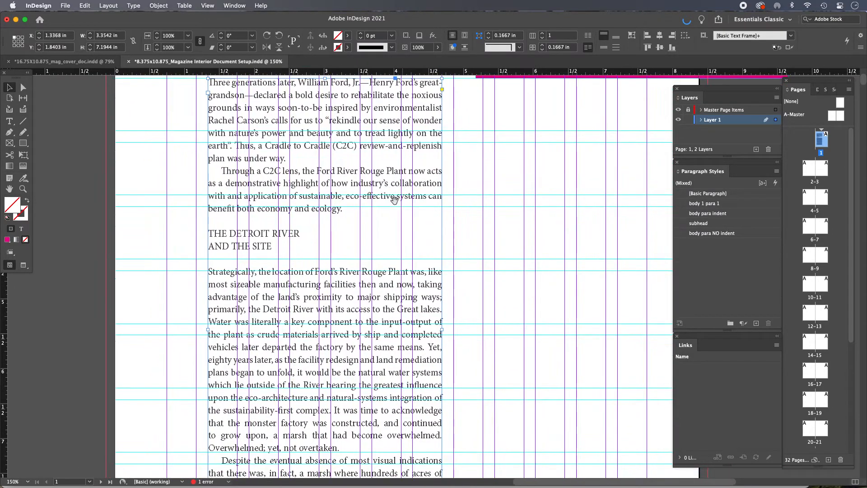
{"action": "scroll", "coordinate": [392, 209], "scroll_direction": "up", "scroll_amount": 3}
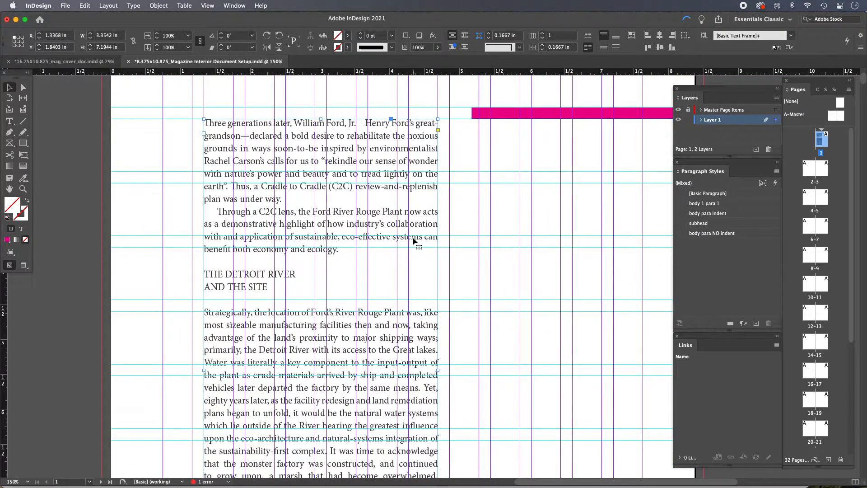
{"action": "left_click_drag", "start_coordinate": [438, 370], "coordinate": [450, 369]}
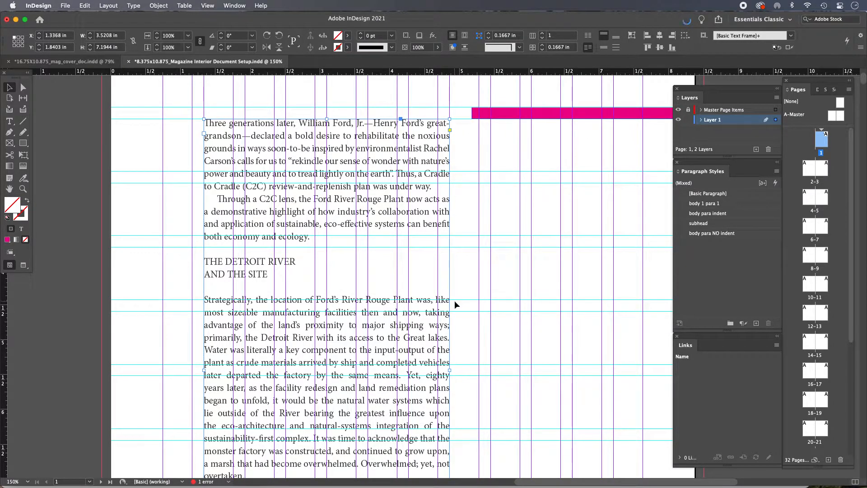
{"action": "mouse_move", "coordinate": [450, 373]}
{"action": "left_mouse_down"}
{"action": "mouse_move", "coordinate": [479, 365]}
{"action": "mouse_move", "coordinate": [439, 362]}
{"action": "left_mouse_up"}
{"action": "left_click_drag", "start_coordinate": [438, 361], "coordinate": [438, 361]}
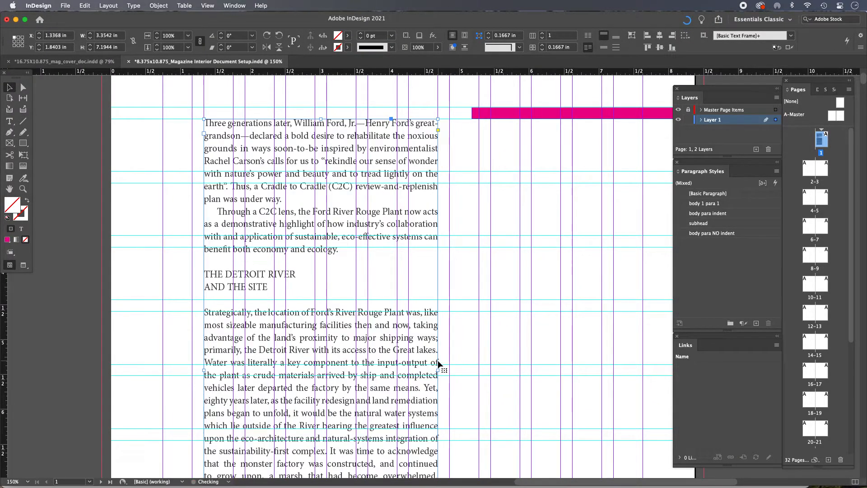
Step: Move the text frame off page 1 onto the pasteboard and delete the magenta bar
{"action": "left_click", "coordinate": [389, 286], "text": "alt+super"}
{"action": "left_click_drag", "start_coordinate": [424, 279], "coordinate": [283, 234]}
{"action": "left_click", "coordinate": [284, 234], "text": "alt+super"}
{"action": "left_click_drag", "start_coordinate": [376, 238], "coordinate": [247, 218]}
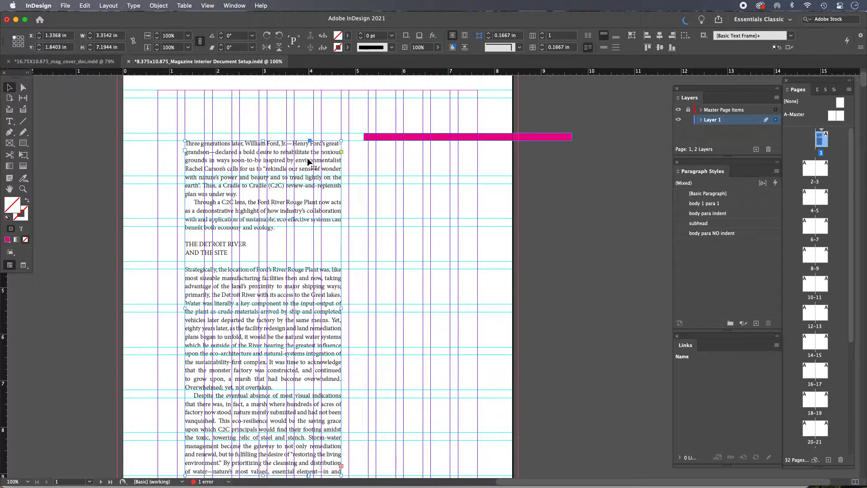
{"action": "left_click_drag", "start_coordinate": [194, 171], "coordinate": [547, 195]}
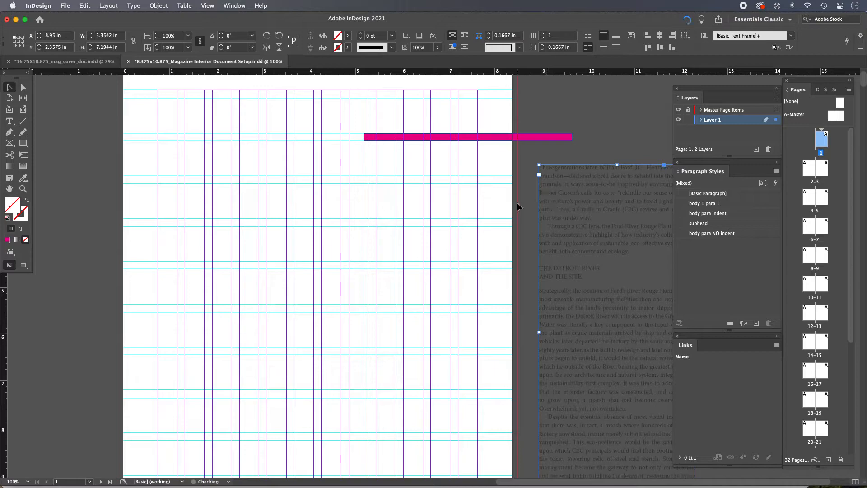
{"action": "left_click", "coordinate": [492, 138]}
{"action": "key", "text": "Delete"}
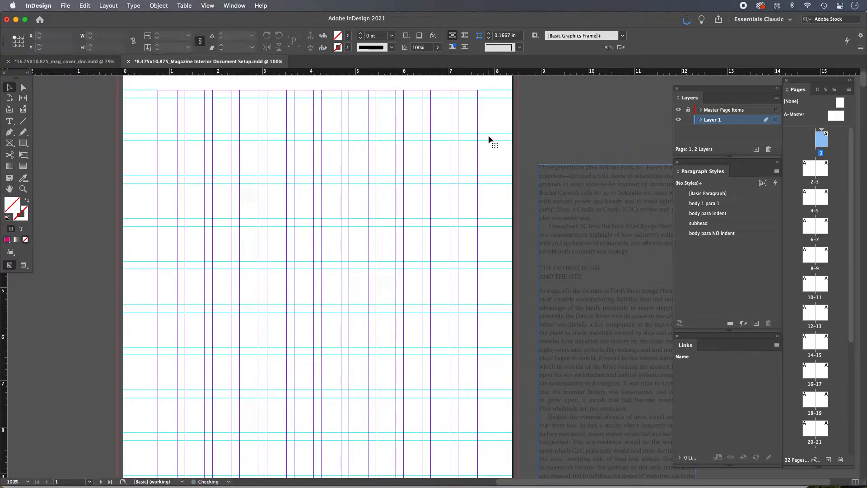
Step: Draw a rectangle 8.375 in wide and about 0.17 in tall over page 2's topmost horizontal gutter and fill it with C=0 M=100 Y=0 K=0
{"action": "double_click", "coordinate": [808, 173]}
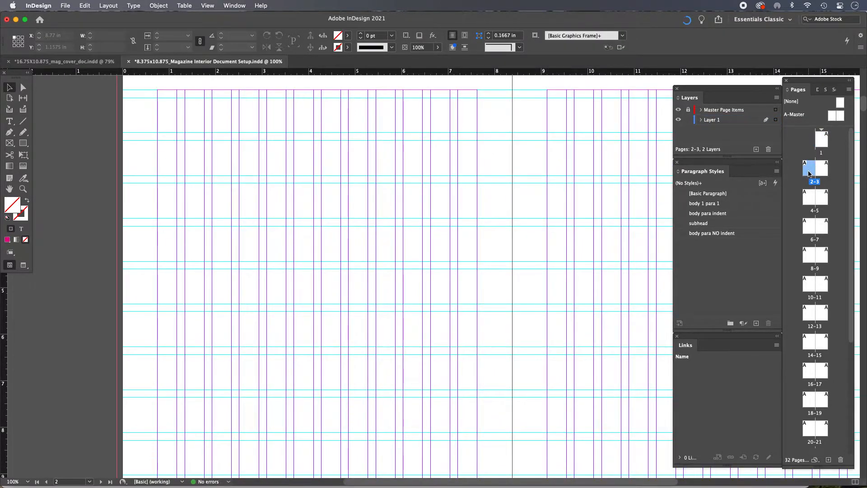
{"action": "left_click", "coordinate": [452, 236], "text": "alt+super"}
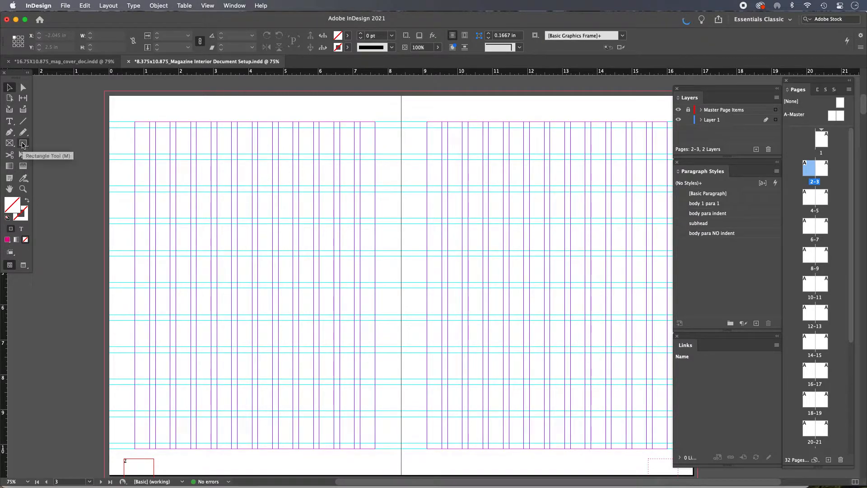
{"action": "left_click", "coordinate": [23, 145]}
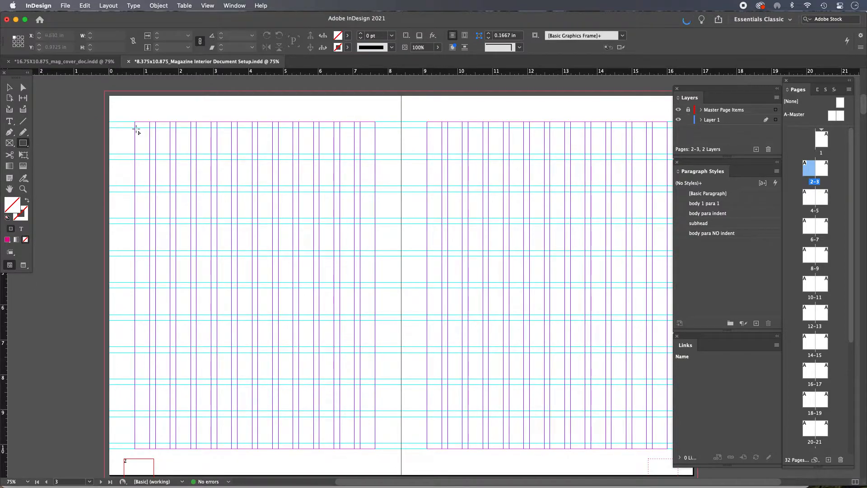
{"action": "left_click_drag", "start_coordinate": [109, 122], "coordinate": [402, 128]}
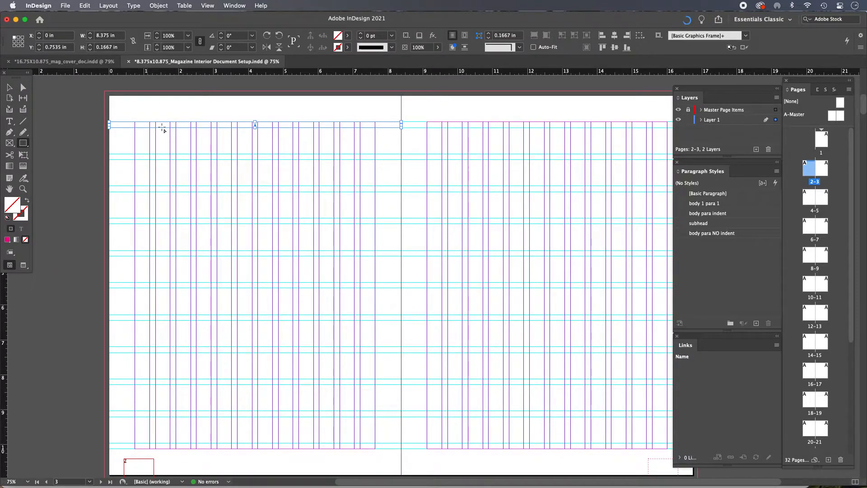
{"action": "left_click", "coordinate": [8, 240]}
{"action": "left_click", "coordinate": [348, 36]}
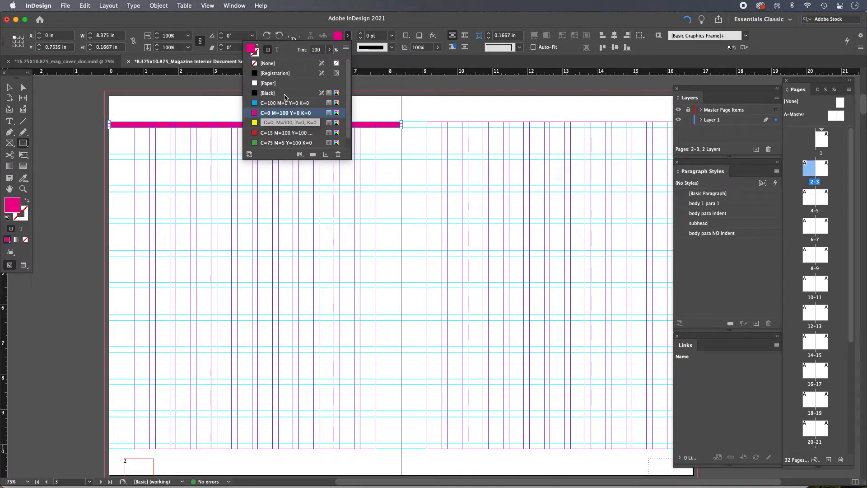
{"action": "left_click", "coordinate": [274, 112]}
Step: Duplicate the magenta bar into each of the next four horizontal gutters down page 2
{"action": "key", "text": "v"}
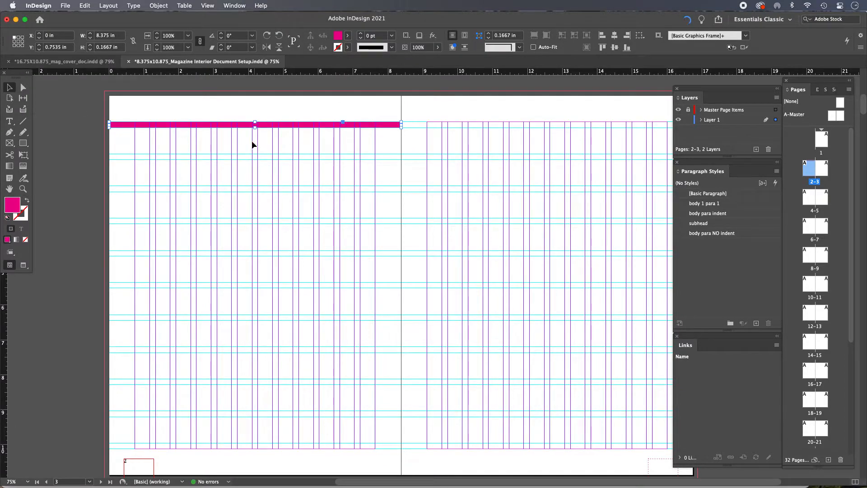
{"action": "left_click", "coordinate": [225, 126]}
{"action": "left_click_drag", "start_coordinate": [224, 126], "coordinate": [229, 254]}
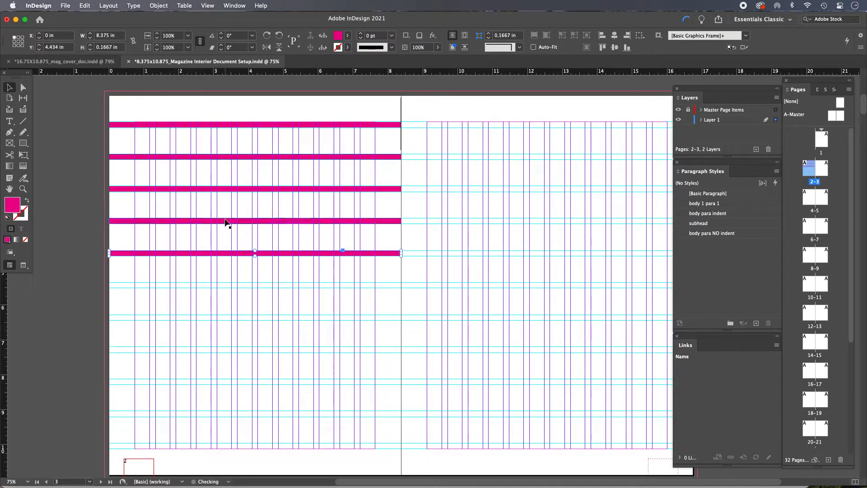
Step: Select all five magenta bars on page 2 and duplicate them together into the next five horizontal gutters below
{"action": "left_click", "coordinate": [226, 221], "text": "shift"}
{"action": "left_click", "coordinate": [228, 189], "text": "shift"}
{"action": "left_click", "coordinate": [224, 158], "text": "shift"}
{"action": "left_click", "coordinate": [226, 126], "text": "shift"}
{"action": "left_click_drag", "start_coordinate": [226, 126], "coordinate": [220, 288]}
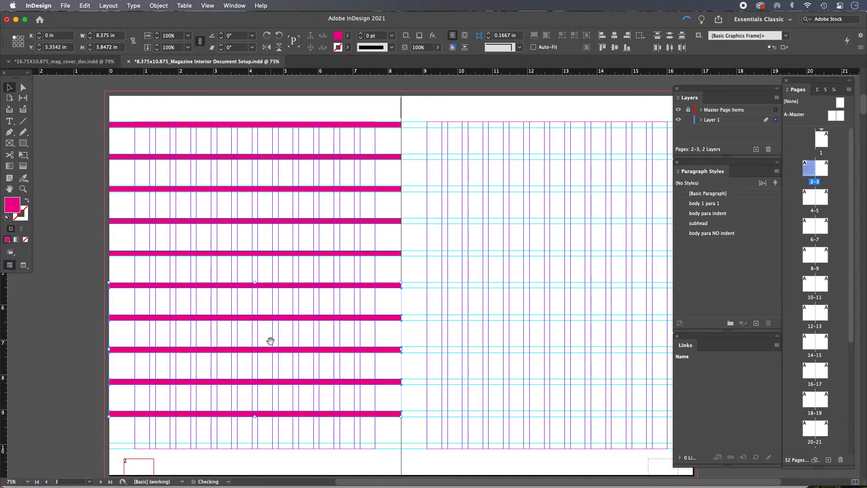
Step: Duplicate the lowest magenta bar into the last horizontal gutter at the bottom of page 2
{"action": "scroll", "coordinate": [316, 175], "scroll_direction": "down", "scroll_amount": 5}
{"action": "left_click", "coordinate": [83, 246]}
{"action": "left_click_drag", "start_coordinate": [184, 256], "coordinate": [184, 293]}
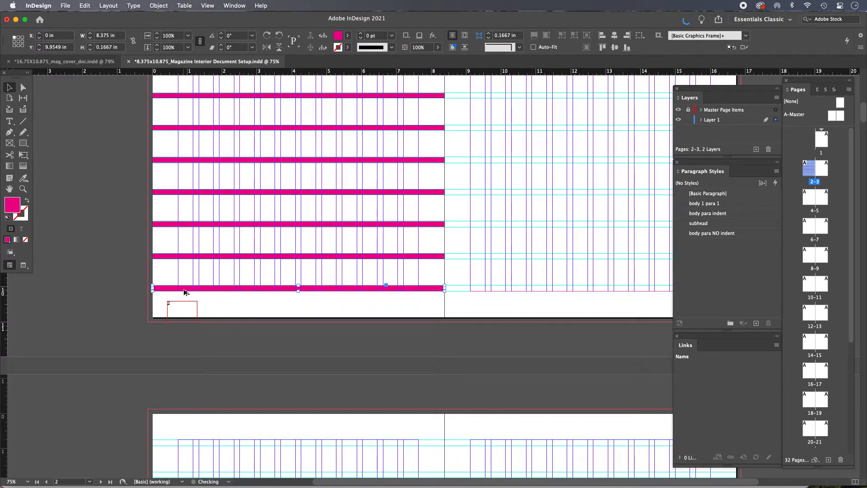
Step: Duplicate all eleven horizontal magenta bars on page 2 and rotate the copies 90°
{"action": "left_click", "coordinate": [354, 240], "text": "alt+super"}
{"action": "scroll", "coordinate": [295, 269], "scroll_direction": "up", "scroll_amount": 1}
{"action": "left_click_drag", "start_coordinate": [274, 119], "coordinate": [367, 350]}
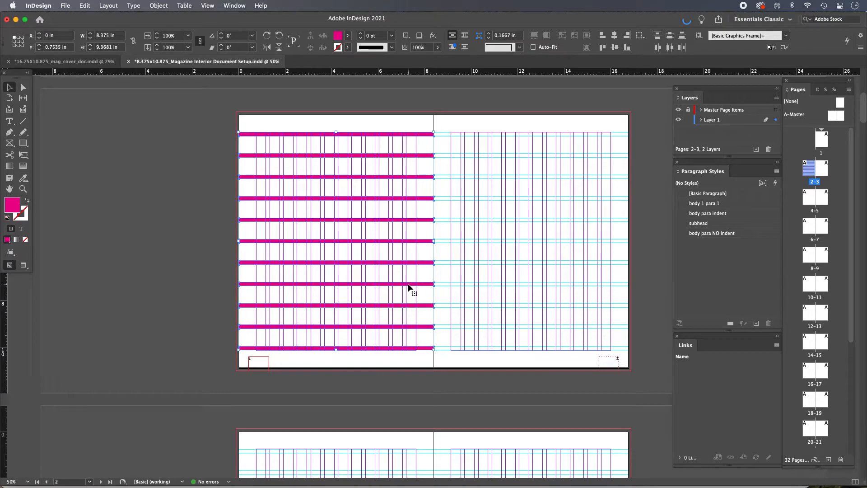
{"action": "key", "text": "super+v"}
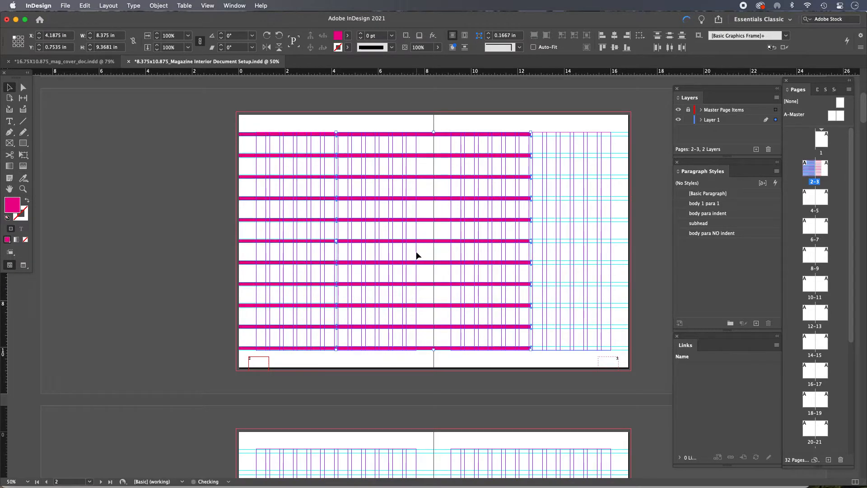
{"action": "left_click_drag", "start_coordinate": [532, 130], "coordinate": [286, 144]}
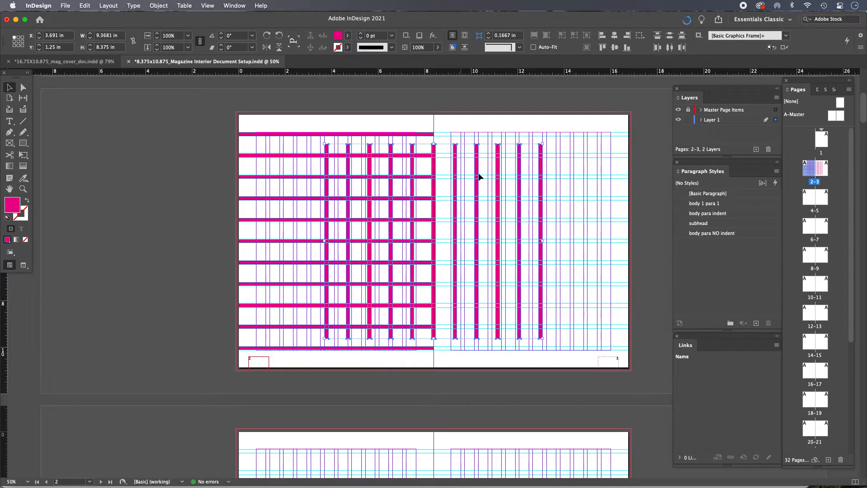
Step: Move the vertical bars to the top of page 2 and shift them so the leftmost fills the first vertical gutter at X 1.1806 in
{"action": "left_click_drag", "start_coordinate": [541, 173], "coordinate": [474, 144]}
{"action": "key", "text": "super+space"}
{"action": "left_click_drag", "start_coordinate": [260, 114], "coordinate": [389, 314]}
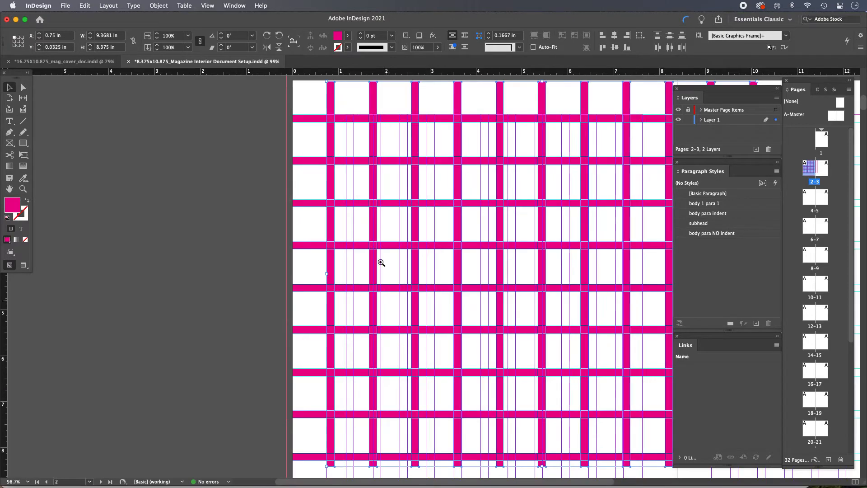
{"action": "left_click", "coordinate": [212, 155]}
{"action": "left_click_drag", "start_coordinate": [216, 153], "coordinate": [138, 229]}
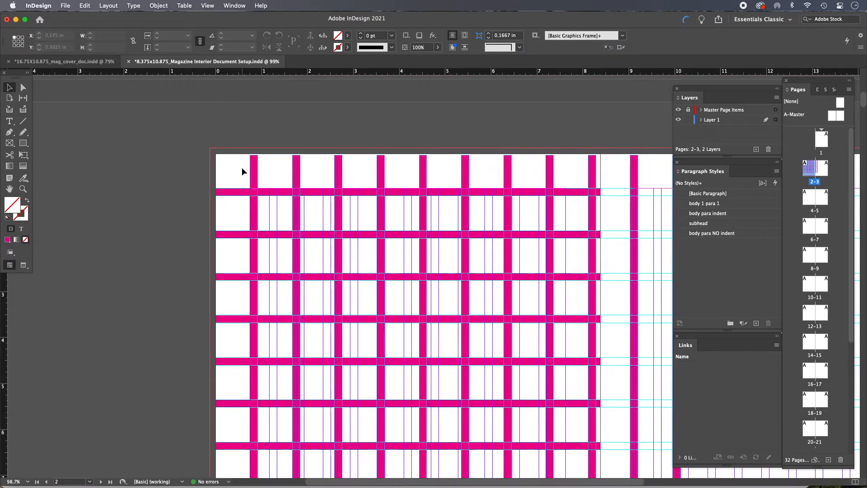
{"action": "left_click_drag", "start_coordinate": [242, 141], "coordinate": [638, 174]}
{"action": "left_click_drag", "start_coordinate": [255, 169], "coordinate": [275, 169]}
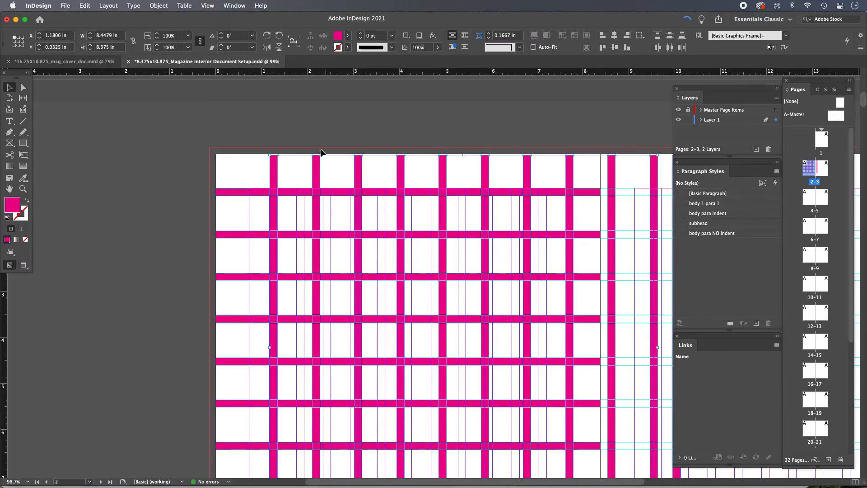
Step: Move the other ten vertical bars one by one into the successive vertical gutters across page 2
{"action": "left_click", "coordinate": [316, 171]}
{"action": "left_click_drag", "start_coordinate": [317, 170], "coordinate": [303, 172]}
{"action": "left_click_drag", "start_coordinate": [355, 175], "coordinate": [326, 179]}
{"action": "left_click_drag", "start_coordinate": [401, 173], "coordinate": [355, 174]}
{"action": "left_click_drag", "start_coordinate": [443, 176], "coordinate": [382, 177]}
{"action": "left_click_drag", "start_coordinate": [486, 176], "coordinate": [408, 174]}
{"action": "left_click_drag", "start_coordinate": [525, 176], "coordinate": [433, 174]}
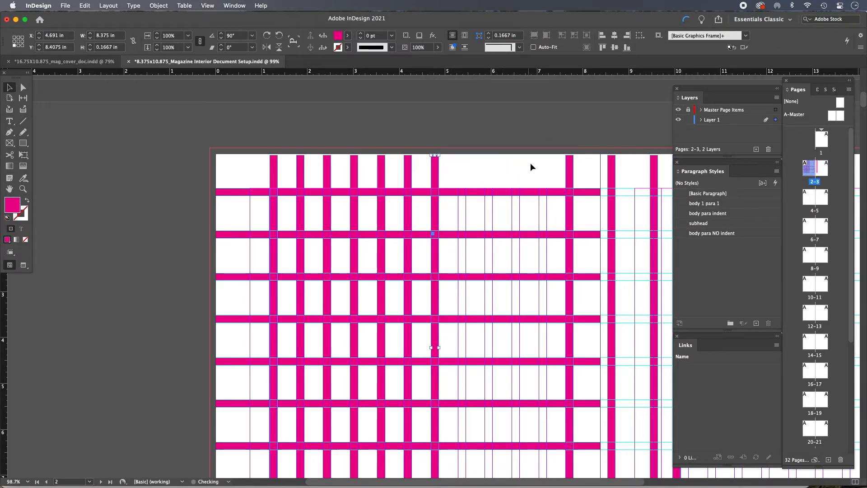
{"action": "left_click_drag", "start_coordinate": [570, 174], "coordinate": [462, 175]}
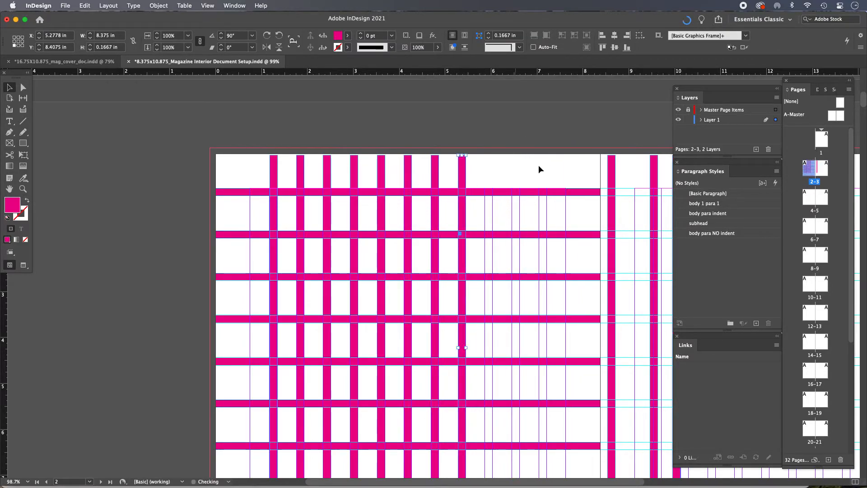
{"action": "left_click_drag", "start_coordinate": [614, 173], "coordinate": [491, 174]}
{"action": "left_click_drag", "start_coordinate": [653, 172], "coordinate": [518, 176]}
{"action": "left_click_drag", "start_coordinate": [594, 178], "coordinate": [401, 168]}
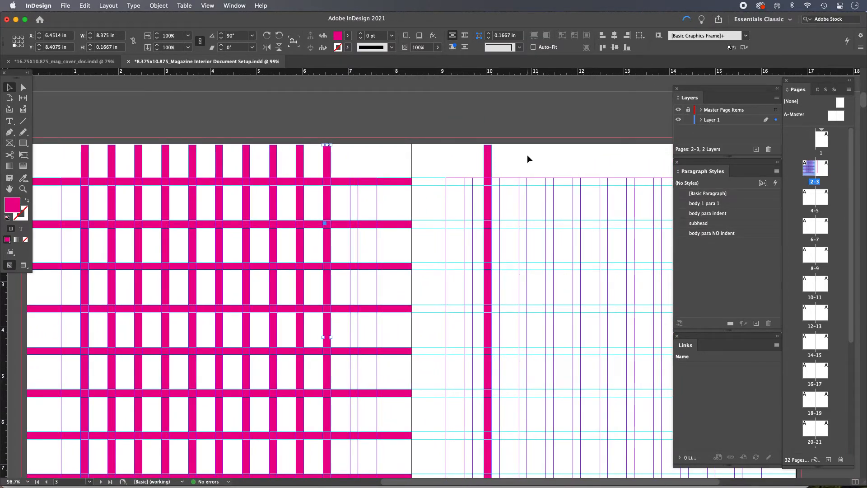
{"action": "left_click_drag", "start_coordinate": [491, 162], "coordinate": [355, 166]}
{"action": "left_click", "coordinate": [393, 173]}
Step: Select all the vertical magenta bars and stretch them down to the bottom edge of page 2
{"action": "left_click_drag", "start_coordinate": [400, 234], "coordinate": [423, 278]}
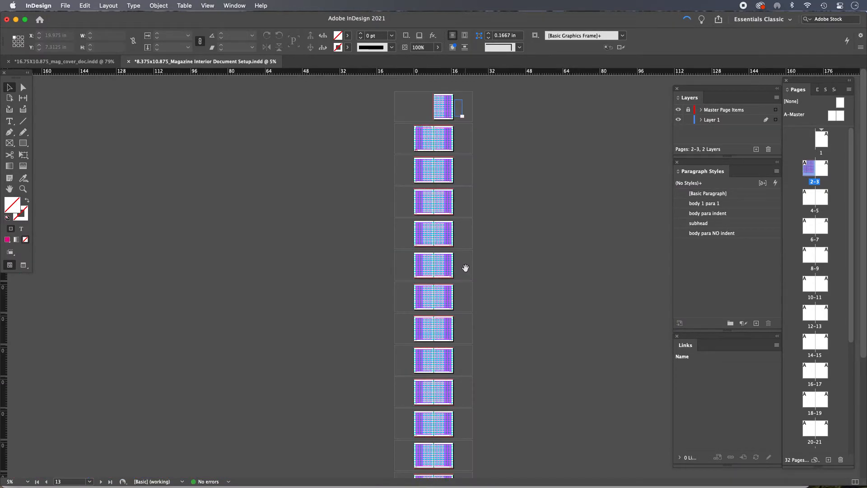
{"action": "left_click_drag", "start_coordinate": [407, 118], "coordinate": [473, 194]}
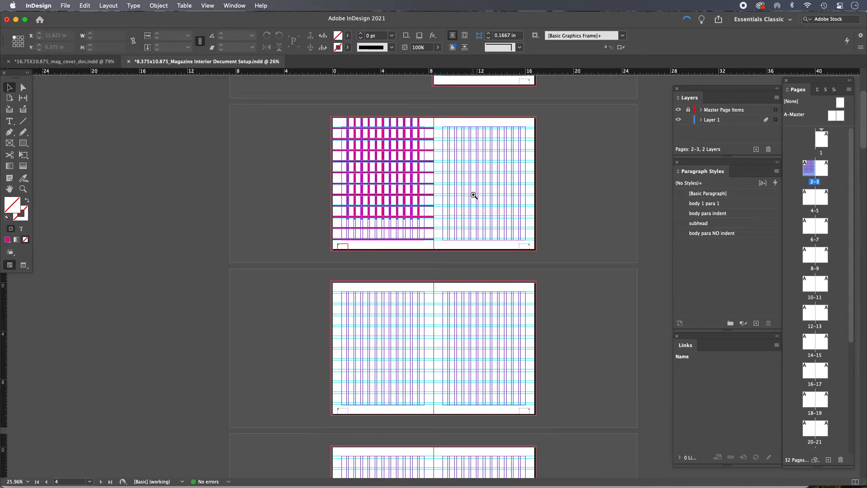
{"action": "left_click_drag", "start_coordinate": [356, 128], "coordinate": [449, 257]}
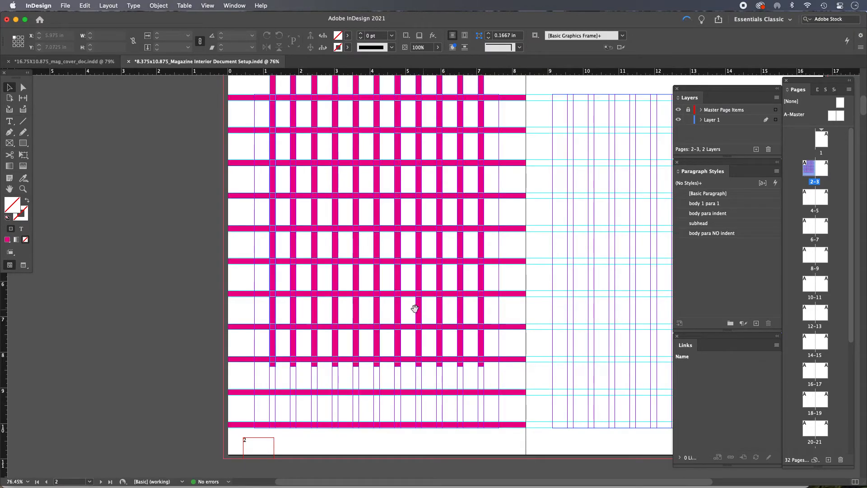
{"action": "left_click", "coordinate": [416, 303], "text": "alt"}
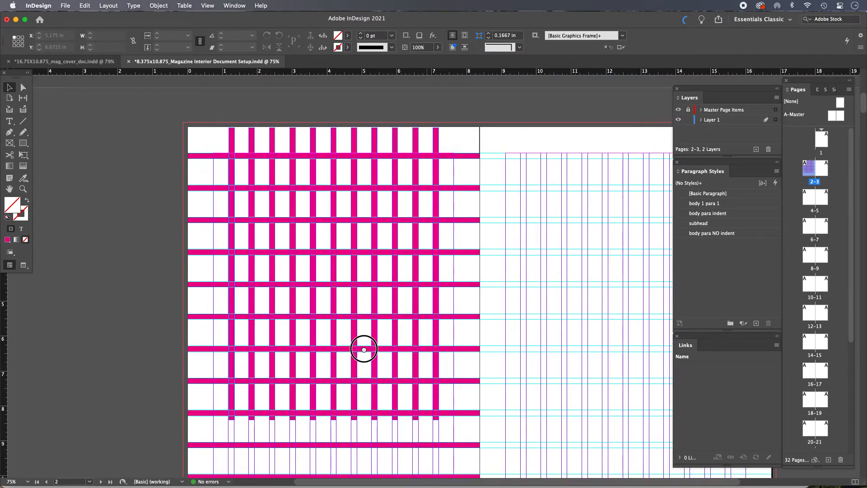
{"action": "left_click_drag", "start_coordinate": [211, 85], "coordinate": [453, 108]}
{"action": "scroll", "coordinate": [424, 235], "scroll_direction": "down", "scroll_amount": 5}
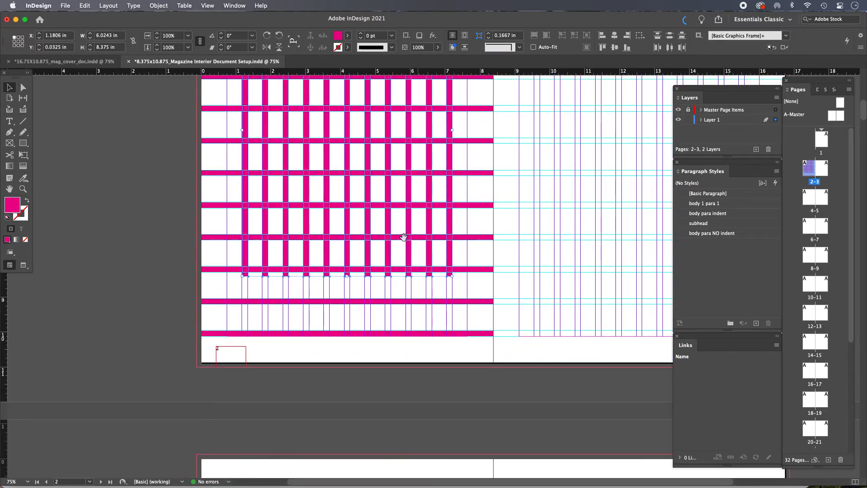
{"action": "left_click_drag", "start_coordinate": [347, 275], "coordinate": [349, 361]}
{"action": "left_click", "coordinate": [125, 243]}
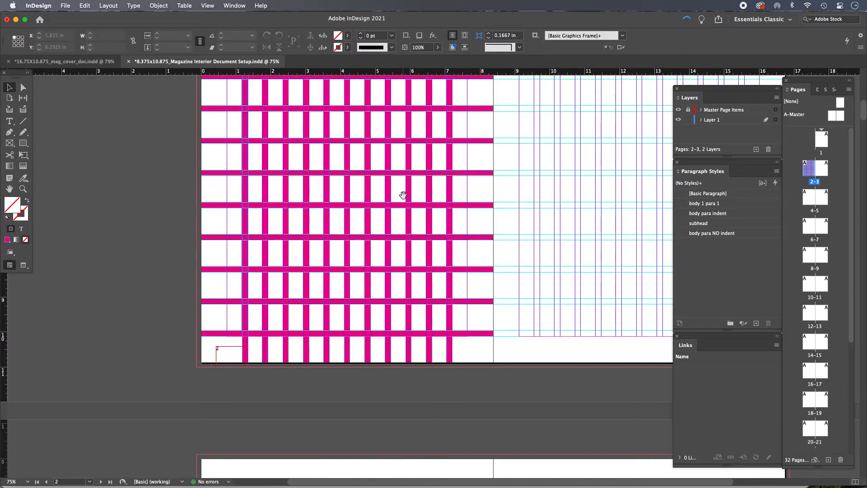
Step: Select all the magenta bars on page 2 and create a new topmost layer named "gutter highlights"
{"action": "left_click_drag", "start_coordinate": [400, 190], "coordinate": [404, 305]}
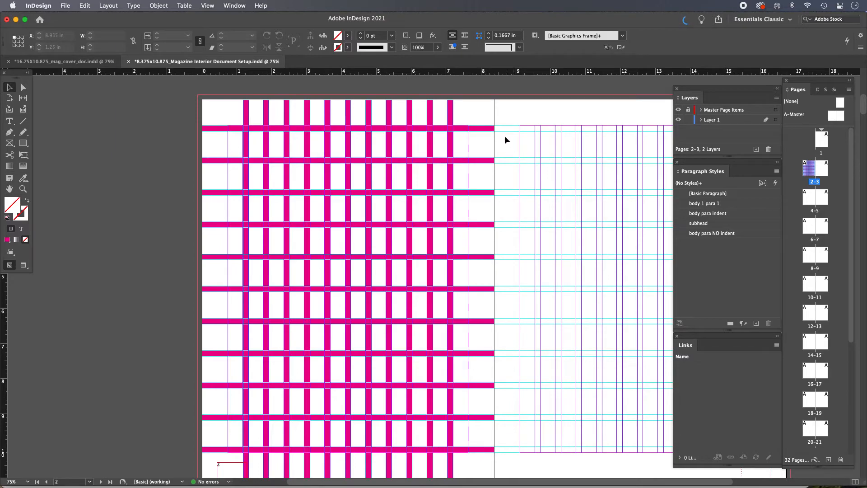
{"action": "left_click_drag", "start_coordinate": [239, 89], "coordinate": [484, 456]}
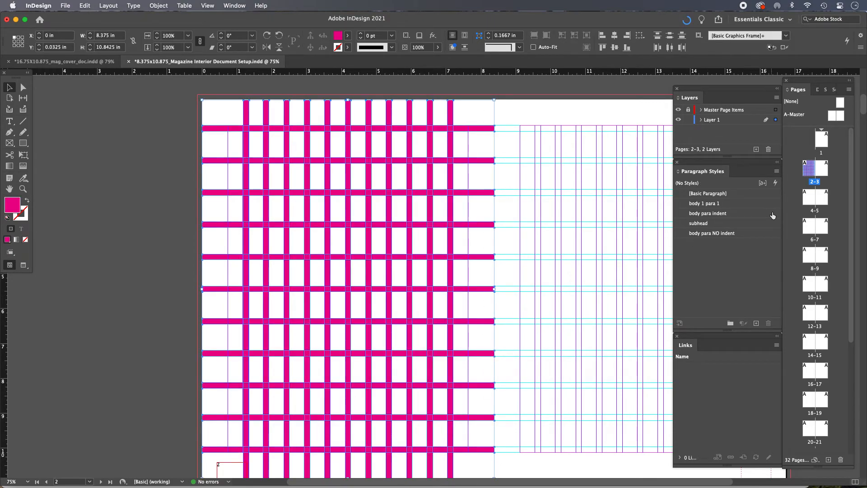
{"action": "left_click", "coordinate": [756, 150]}
{"action": "left_click_drag", "start_coordinate": [734, 123], "coordinate": [732, 109]}
{"action": "double_click", "coordinate": [712, 110]}
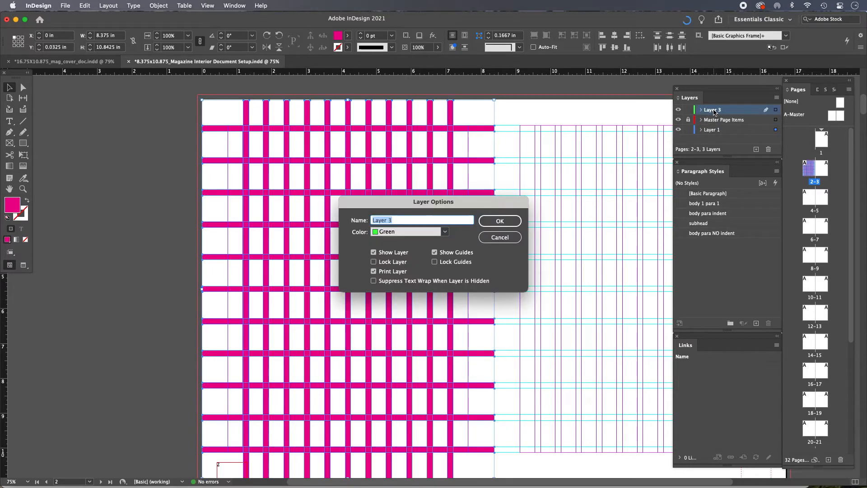
{"action": "type", "text": "gutter highlights"}
{"action": "left_click", "coordinate": [501, 221]}
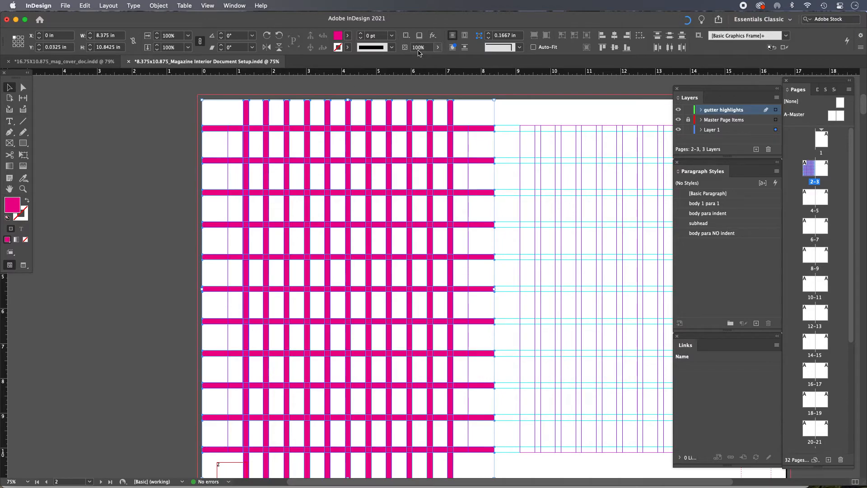
Step: Set the opacity of the selected magenta bars to 15% and deselect them
{"action": "left_click", "coordinate": [437, 48]}
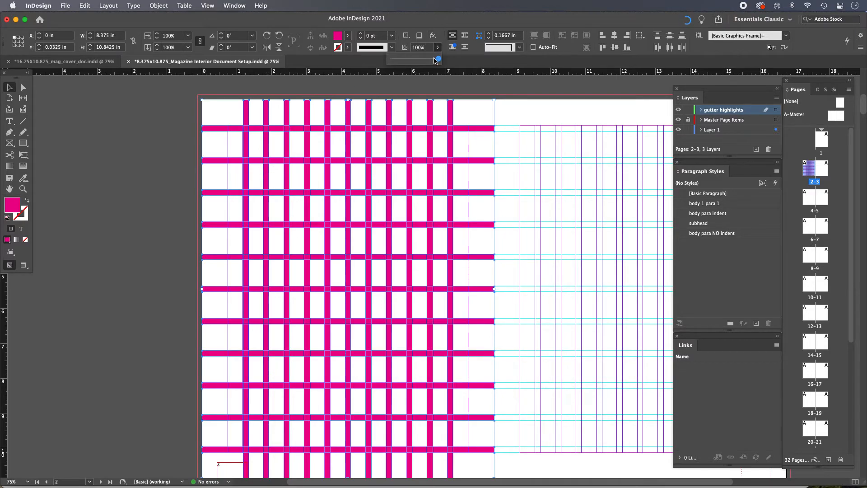
{"action": "left_click_drag", "start_coordinate": [438, 59], "coordinate": [396, 59]}
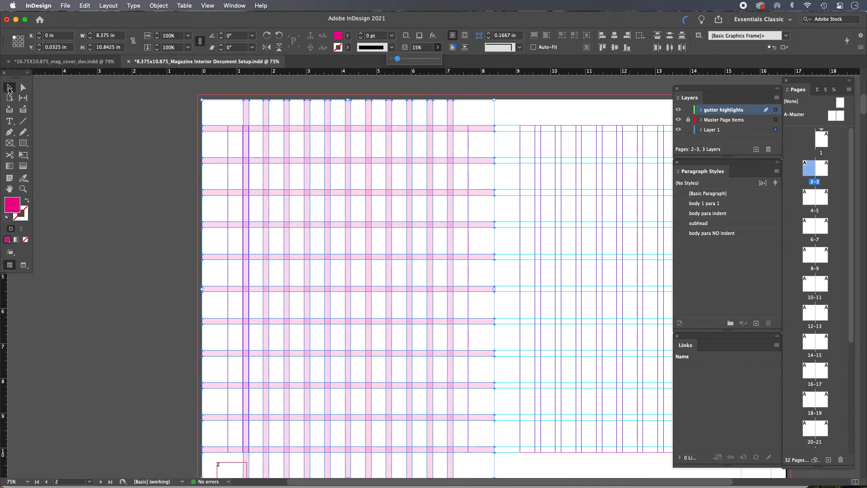
{"action": "left_click", "coordinate": [10, 90]}
{"action": "left_click", "coordinate": [68, 133]}
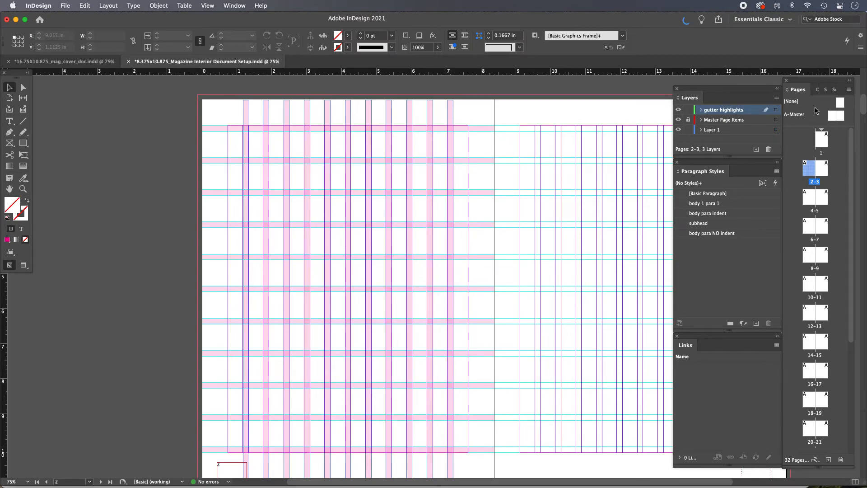
Step: Move all the bars on page 2 from Layer 1 to the gutter highlights layer and lock that layer
{"action": "left_click", "coordinate": [688, 109]}
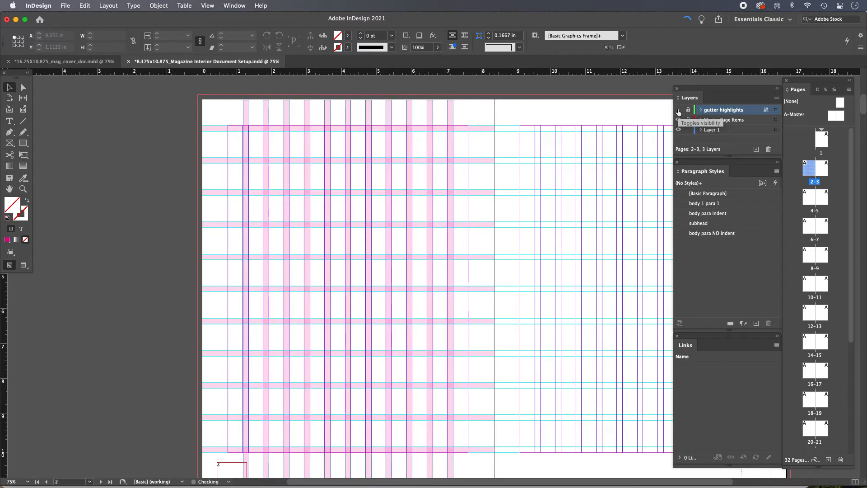
{"action": "left_click", "coordinate": [689, 111]}
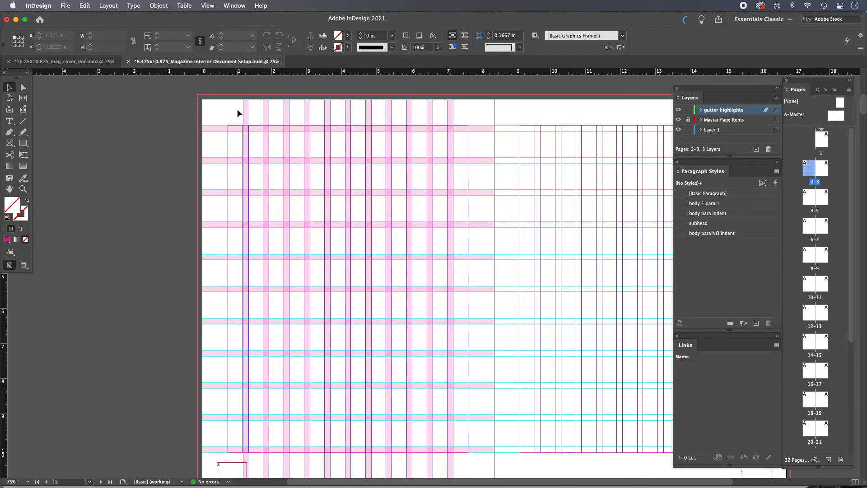
{"action": "left_click_drag", "start_coordinate": [239, 93], "coordinate": [482, 457]}
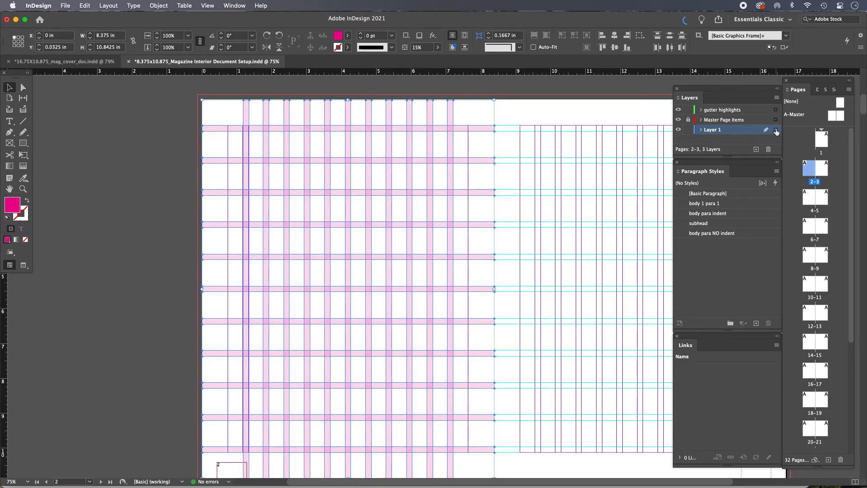
{"action": "left_click_drag", "start_coordinate": [776, 111], "coordinate": [777, 112]}
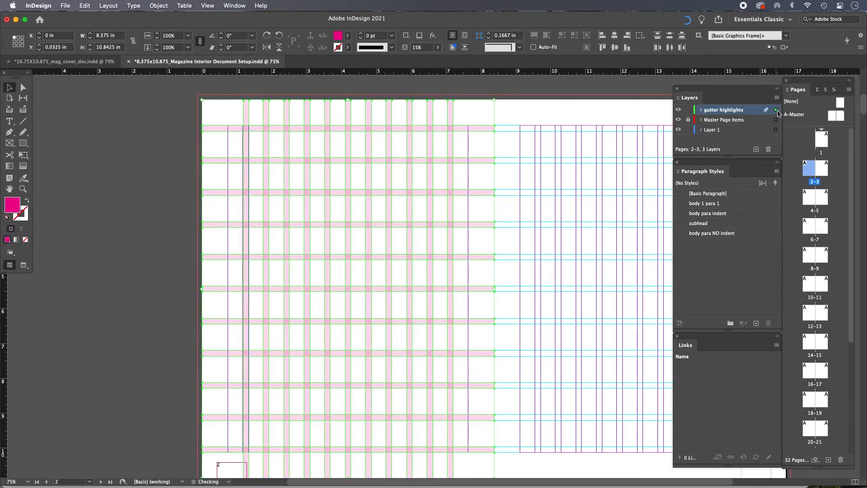
{"action": "left_click", "coordinate": [688, 110]}
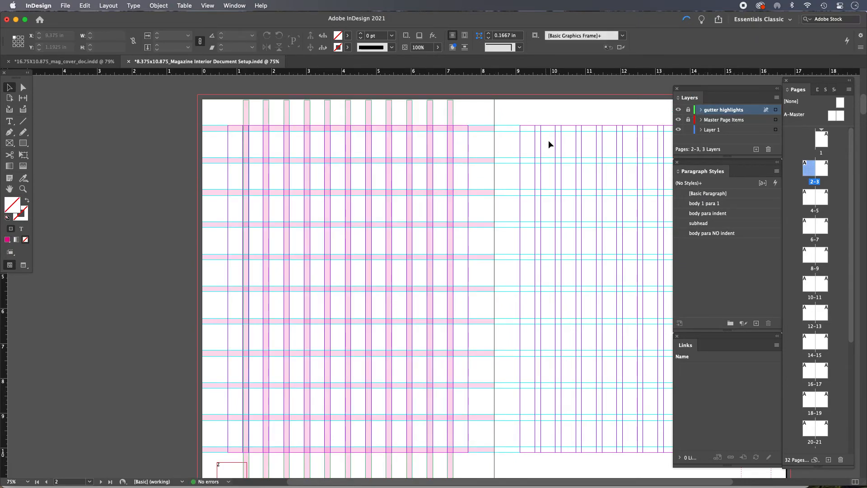
Step: Move the body text frame from the pasteboard beside page 1 onto page 2
{"action": "left_click_drag", "start_coordinate": [511, 249], "coordinate": [403, 220]}
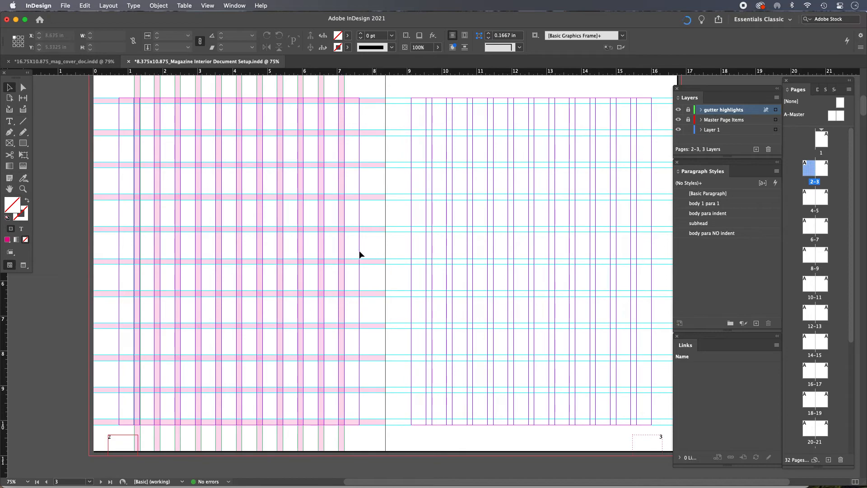
{"action": "left_click_drag", "start_coordinate": [223, 197], "coordinate": [342, 199]}
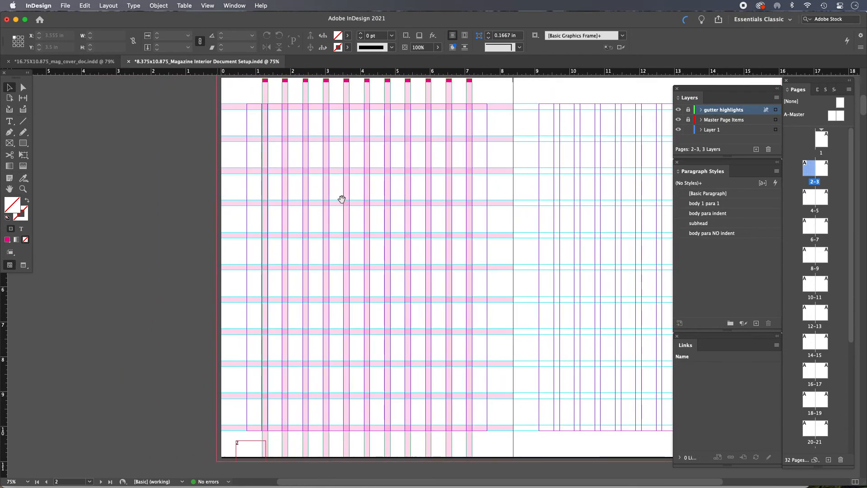
{"action": "left_click_drag", "start_coordinate": [397, 174], "coordinate": [323, 343]}
{"action": "left_click_drag", "start_coordinate": [396, 142], "coordinate": [244, 273]}
{"action": "left_click_drag", "start_coordinate": [629, 165], "coordinate": [170, 350]}
{"action": "left_click_drag", "start_coordinate": [251, 367], "coordinate": [265, 356]}
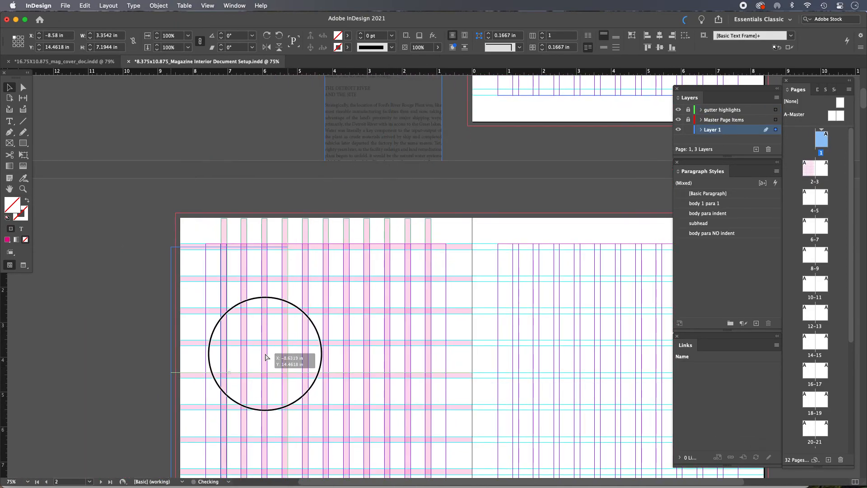
{"action": "left_click_drag", "start_coordinate": [299, 274], "coordinate": [349, 145]}
{"action": "left_click_drag", "start_coordinate": [262, 228], "coordinate": [340, 269]}
{"action": "left_click_drag", "start_coordinate": [329, 199], "coordinate": [356, 226]}
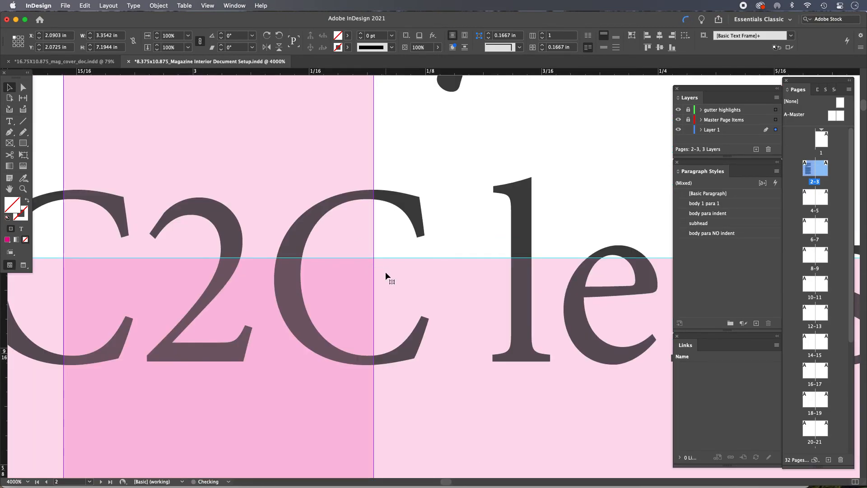
Step: Align the text frame's left edge to the right side of the first vertical gutter and its top just below the topmost horizontal gutter
{"action": "key", "text": "super+alt+2"}
{"action": "left_click_drag", "start_coordinate": [388, 172], "coordinate": [362, 130]}
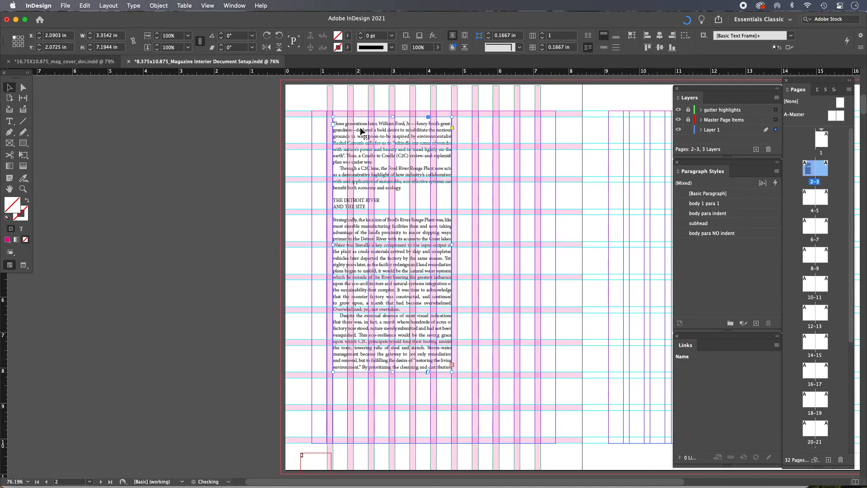
{"action": "left_click", "coordinate": [198, 270]}
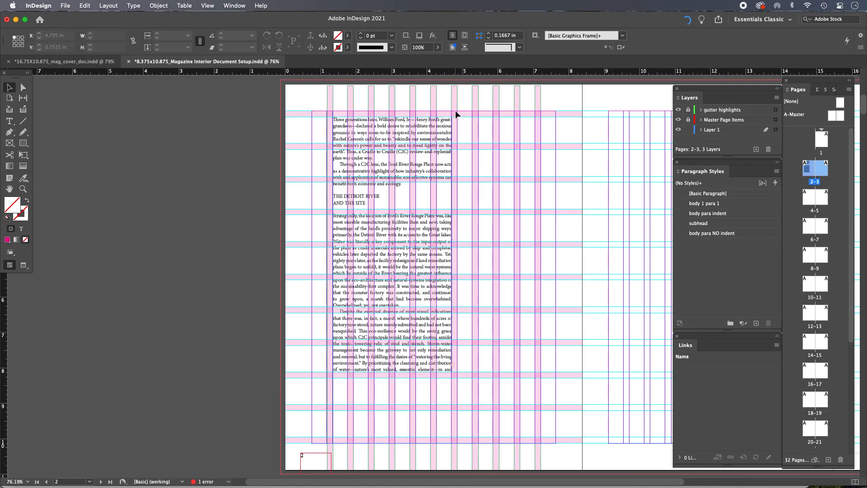
Step: Move the text frame to the left side of the first vertical gutter at X 1.1701 in and widen it to 3.5208 in
{"action": "left_click", "coordinate": [358, 129]}
{"action": "left_click_drag", "start_coordinate": [358, 129], "coordinate": [351, 130]}
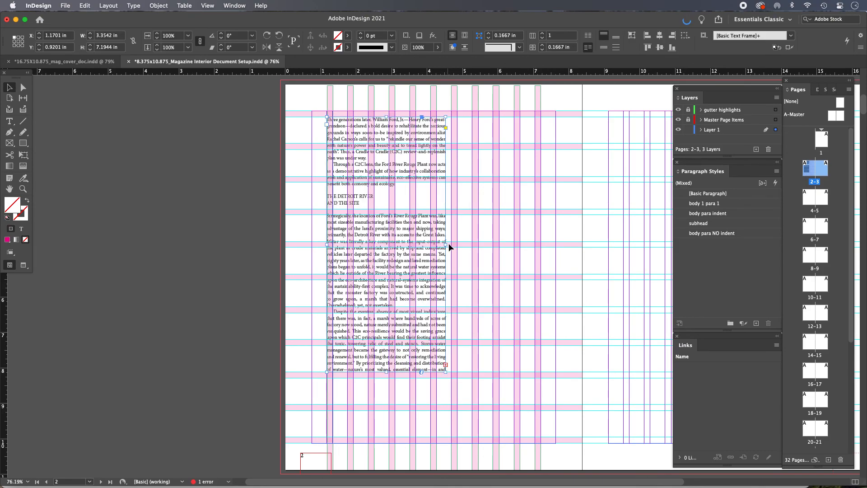
{"action": "left_click_drag", "start_coordinate": [446, 244], "coordinate": [452, 244]}
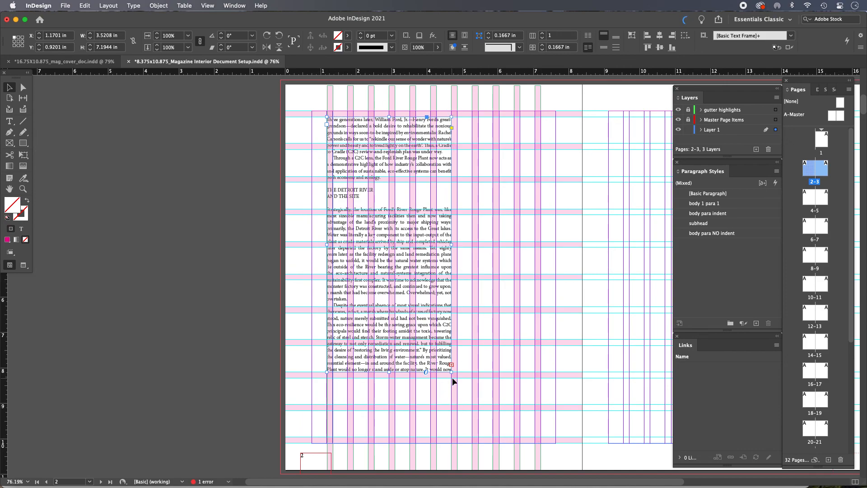
Step: Pull the text frame's left edge in to the right side of the first vertical gutter and deselect the frame
{"action": "left_click", "coordinate": [213, 170]}
{"action": "left_click", "coordinate": [342, 157]}
{"action": "left_click_drag", "start_coordinate": [328, 244], "coordinate": [333, 244]}
{"action": "left_click", "coordinate": [250, 178]}
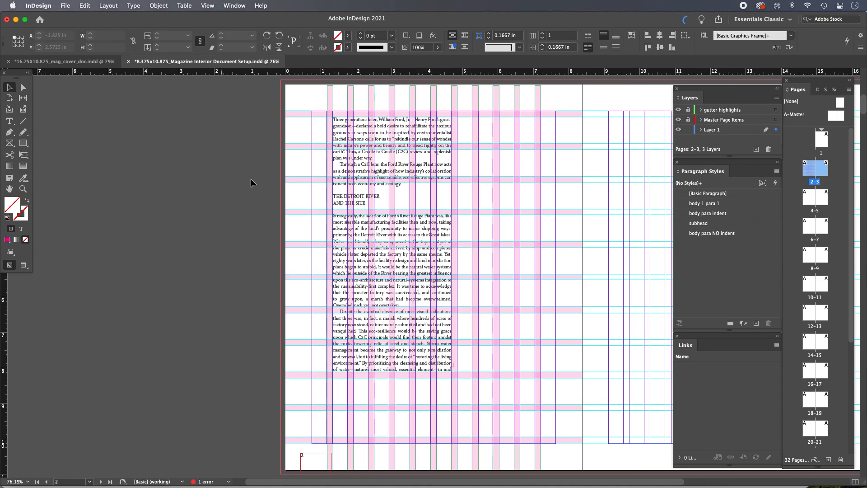